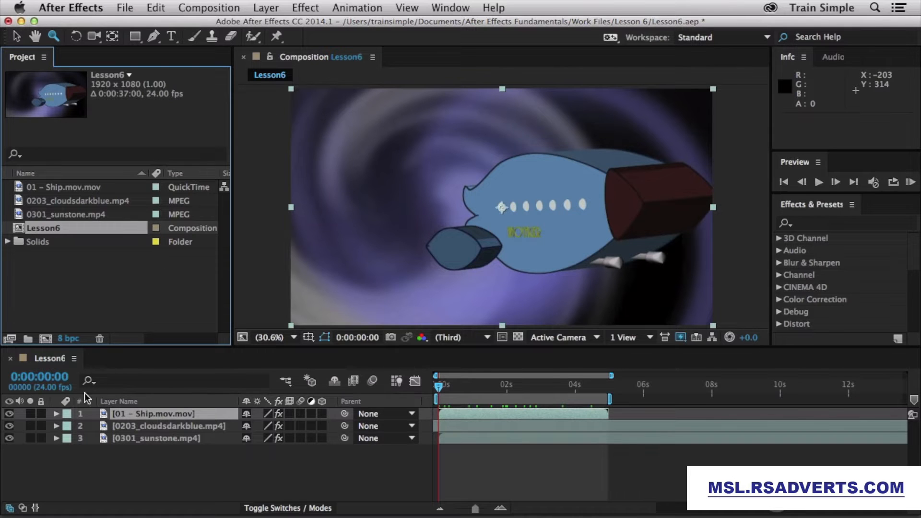
Step: Expand the Ship layer and its Transform group to show Anchor Point, Position, Scale, Rotation and Opacity
left_click(56, 415)
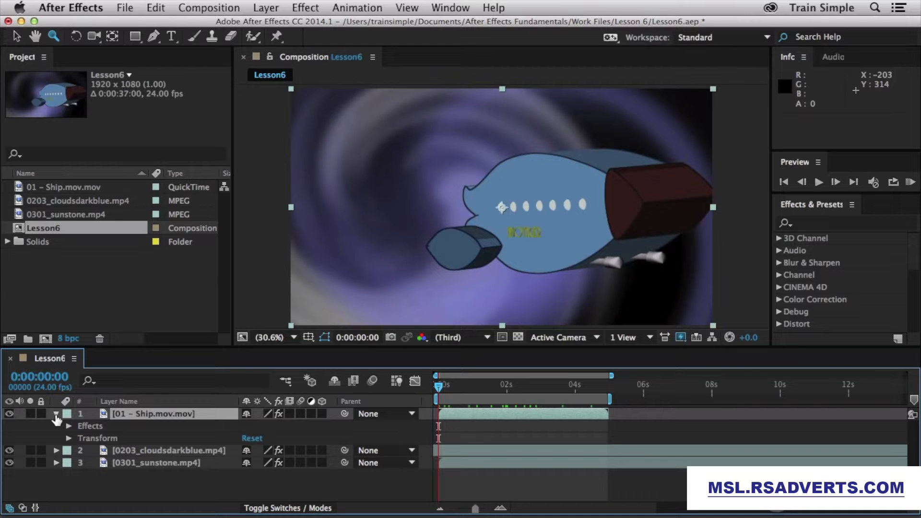
left_click(68, 439)
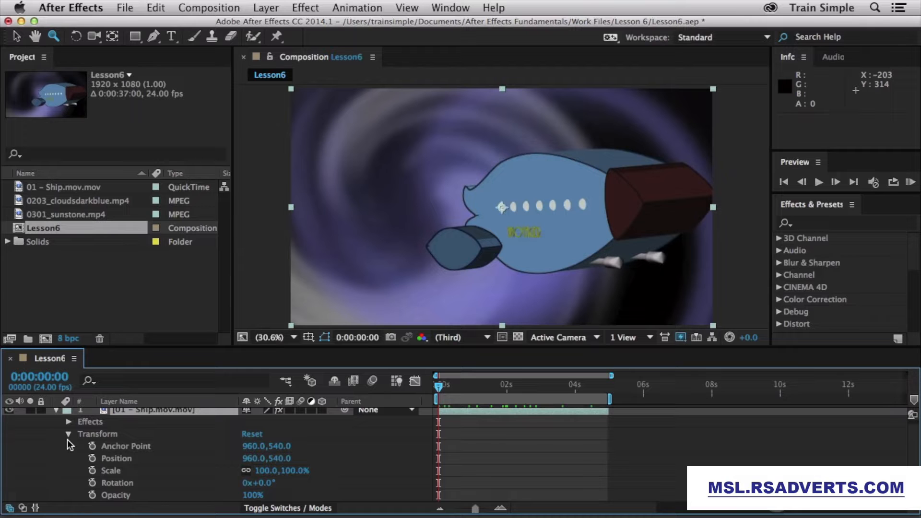
Step: Scrub the Ship layer's Anchor Point to 1890, 473, shifting the ship left in frame
left_click_drag(245, 448, 330, 440)
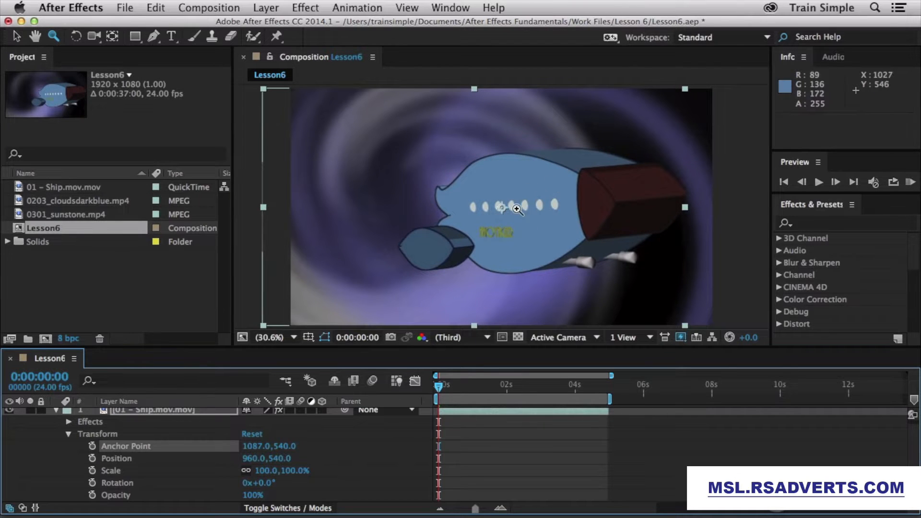
left_click_drag(256, 449, 799, 425)
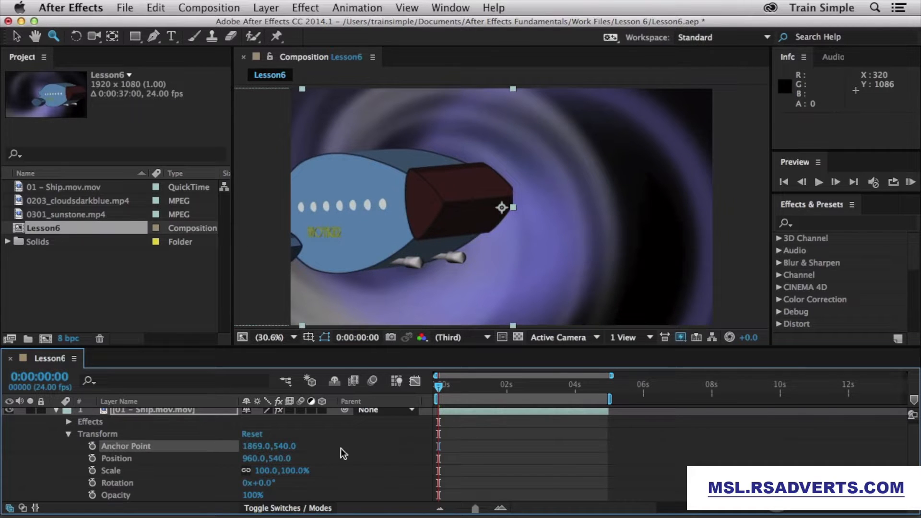
mouse_move(287, 448)
left_mouse_down()
mouse_move(231, 456)
mouse_move(272, 447)
left_mouse_up()
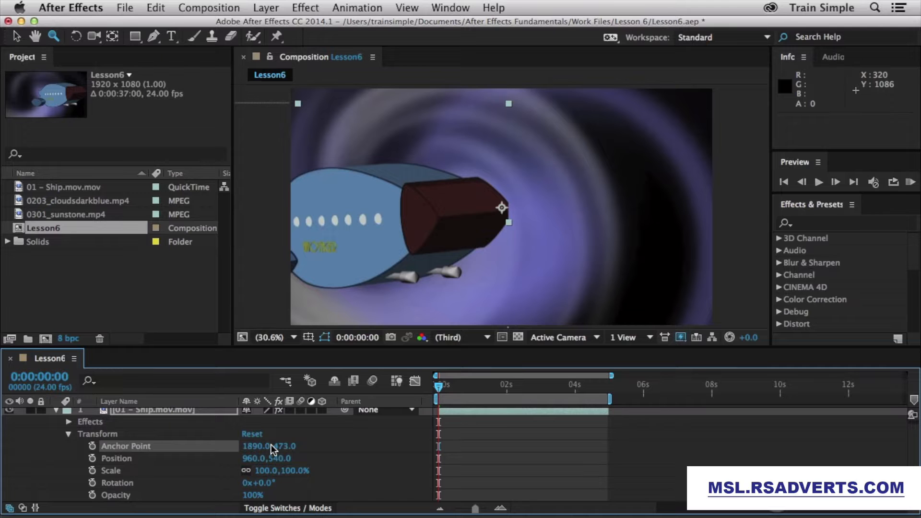
left_click(77, 36)
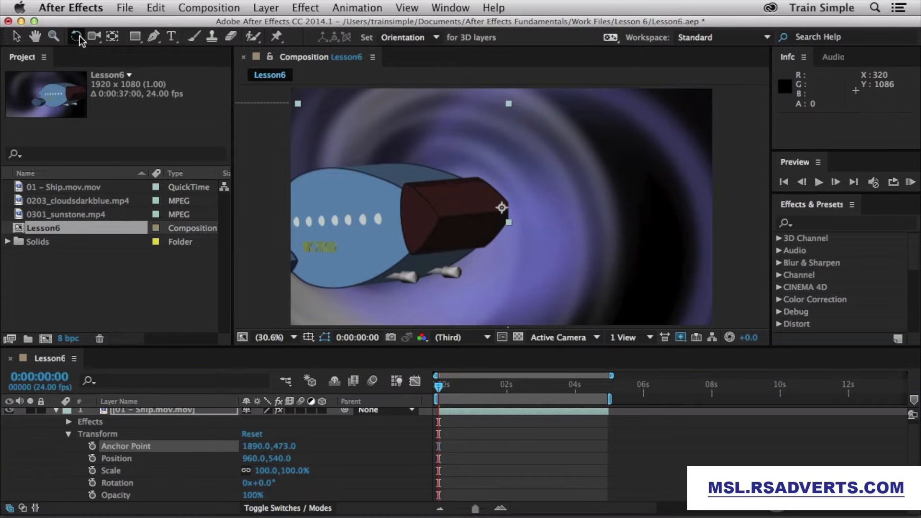
Step: Rotate the cloud layer, then solo the Ship layer and rotate it slightly clockwise
left_click_drag(516, 106, 548, 111)
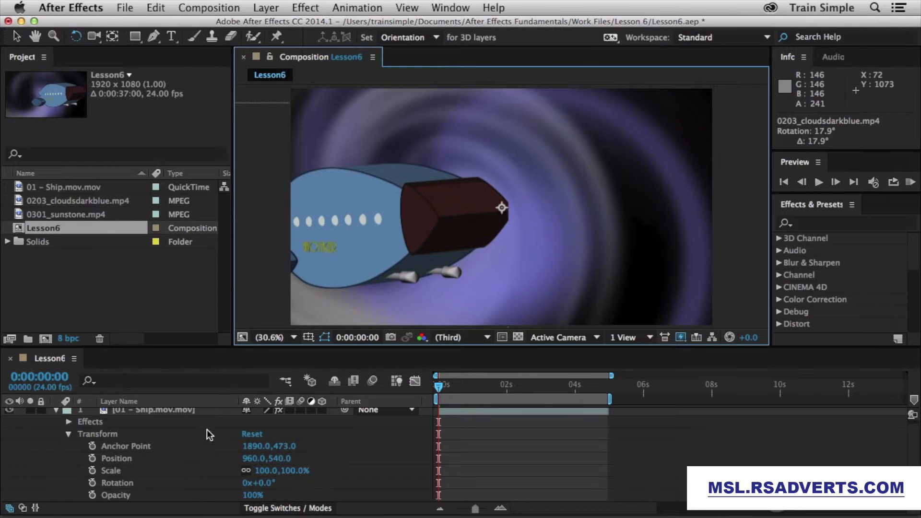
left_click(190, 413)
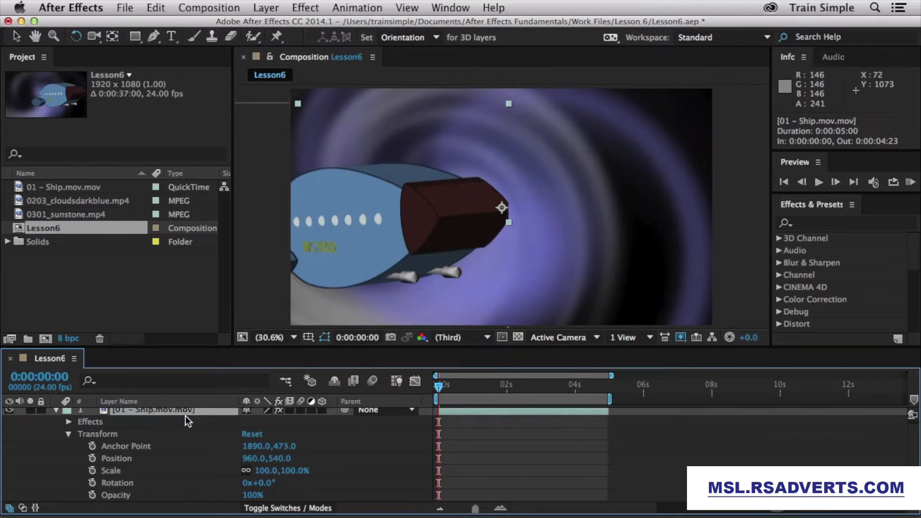
left_click(30, 414)
mouse_move(509, 104)
left_mouse_down()
mouse_move(545, 120)
mouse_move(521, 105)
left_mouse_up()
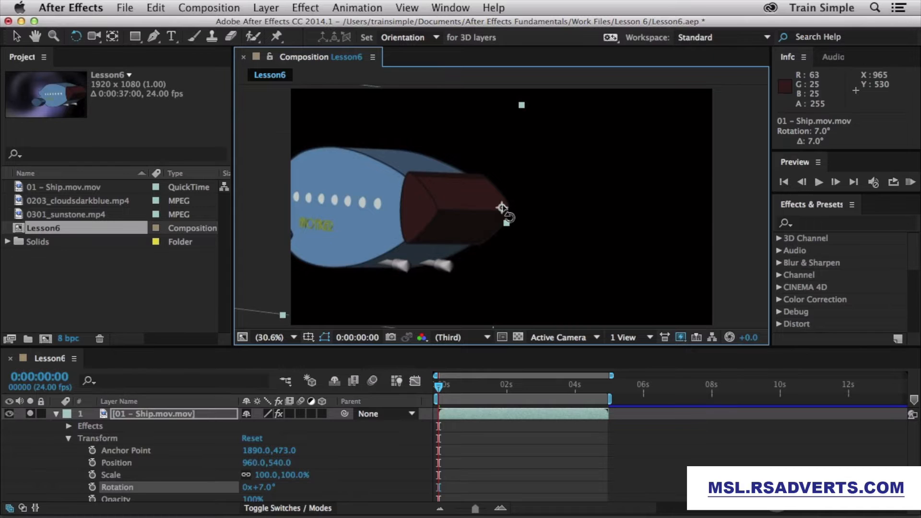
Step: Undo the rotation and solo, then reset the Ship's Transform to 960, 540 and 0° rotation
key("super+z")
key("super+z")
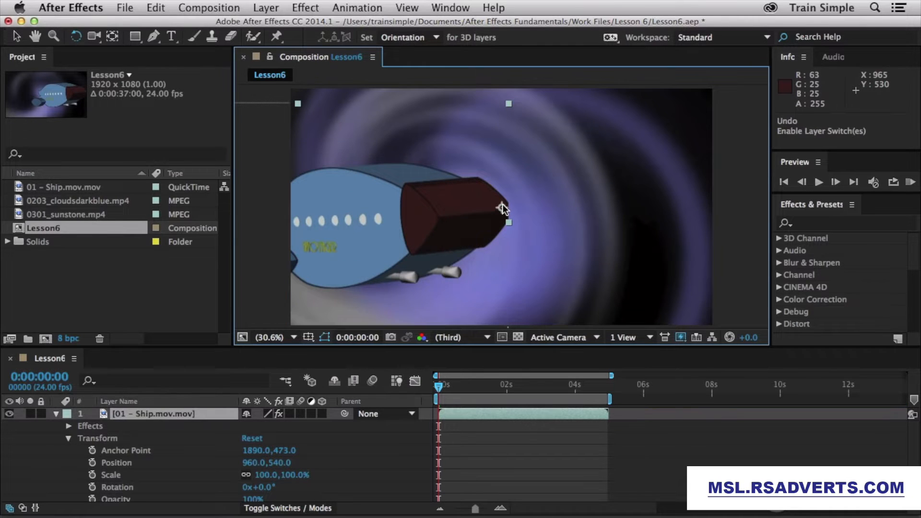
key("super+z")
key("super+z")
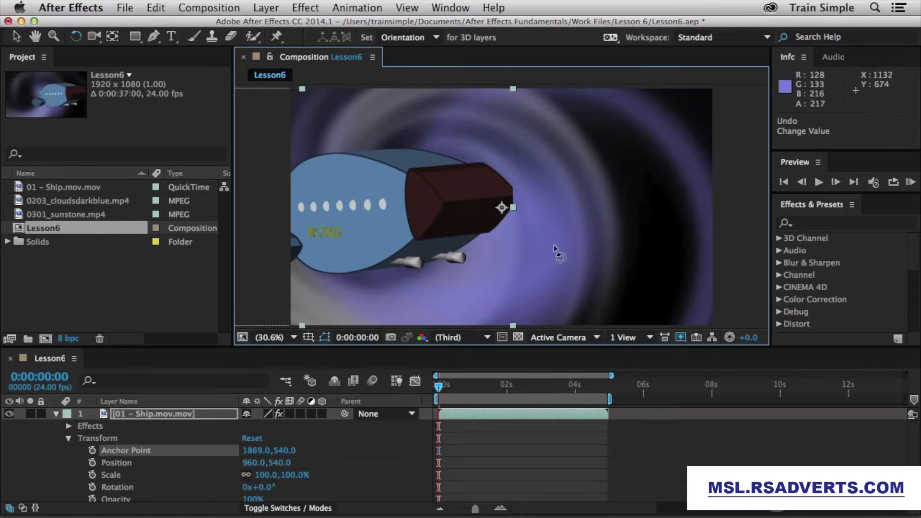
left_click(251, 439)
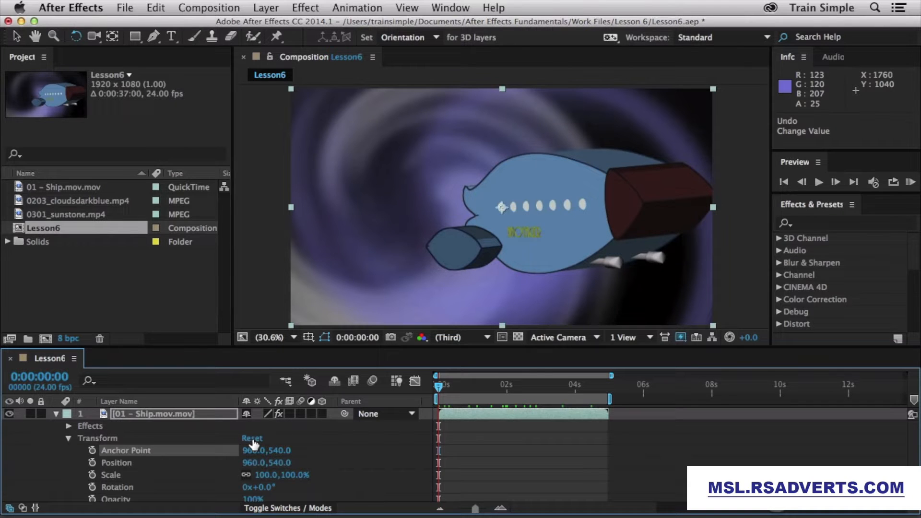
key("v")
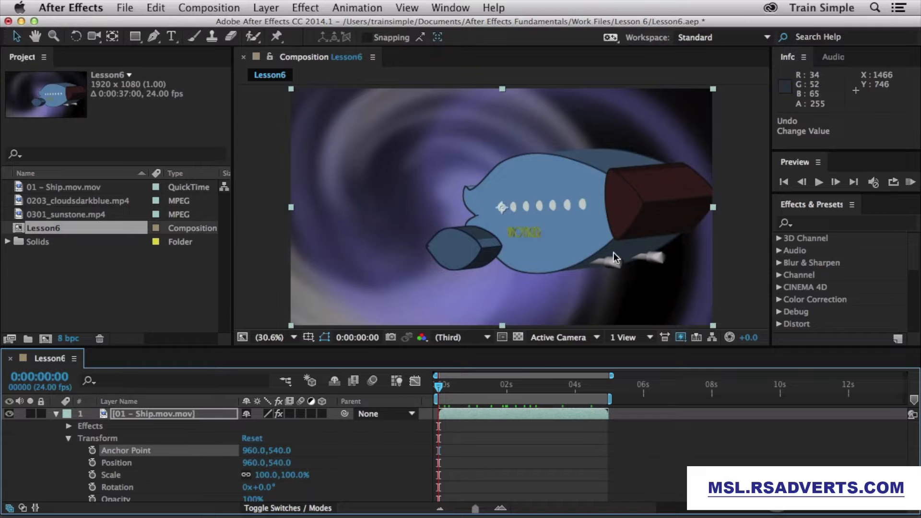
left_click_drag(594, 223, 555, 229)
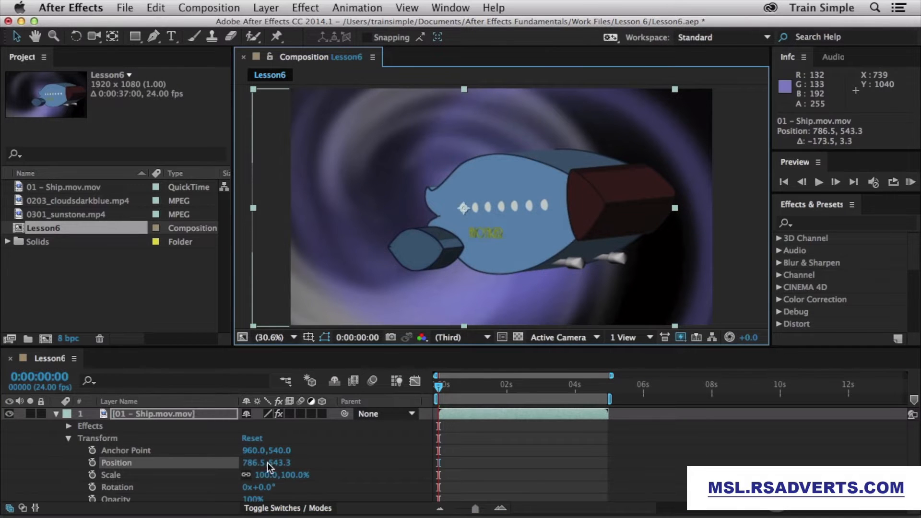
left_click_drag(560, 223, 590, 136)
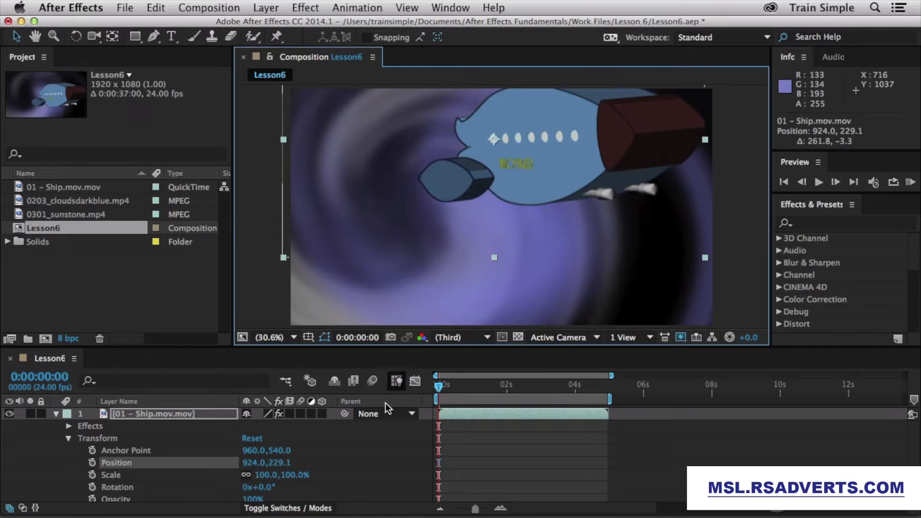
left_click_drag(254, 463, 443, 456)
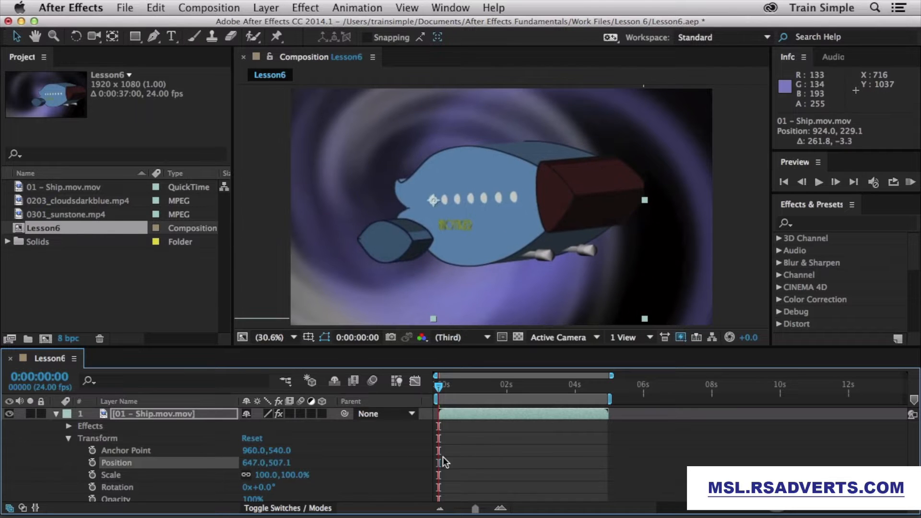
left_click(281, 463)
type("356")
key("Return")
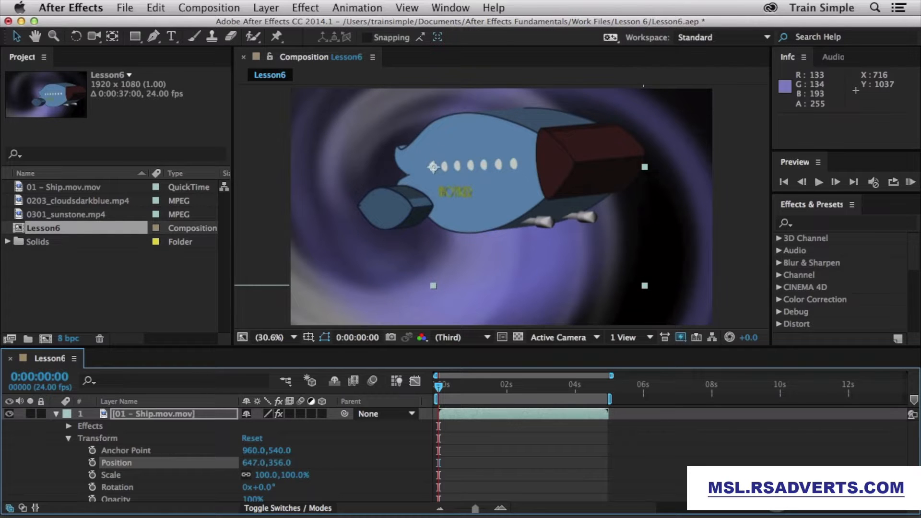
left_click(252, 439)
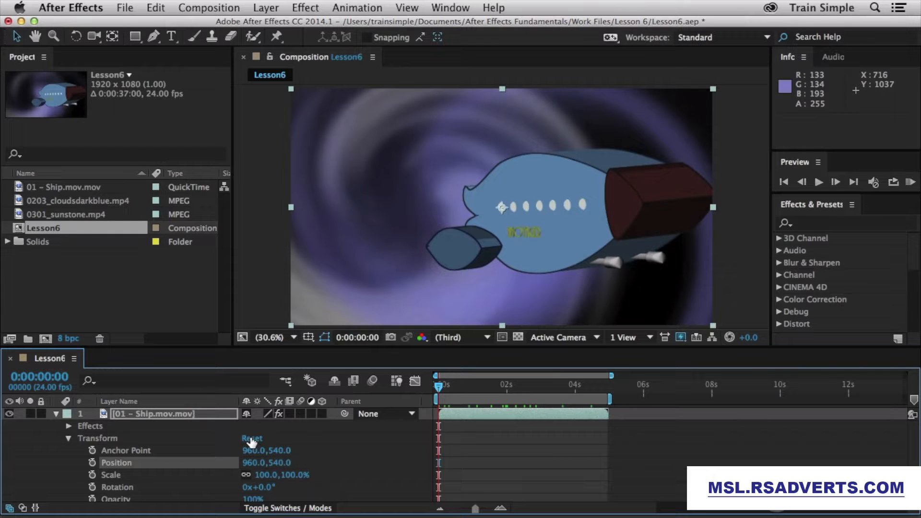
Step: Scale the ship from a corner, undo it, then scrub its Scale down to 51%
left_click(528, 230)
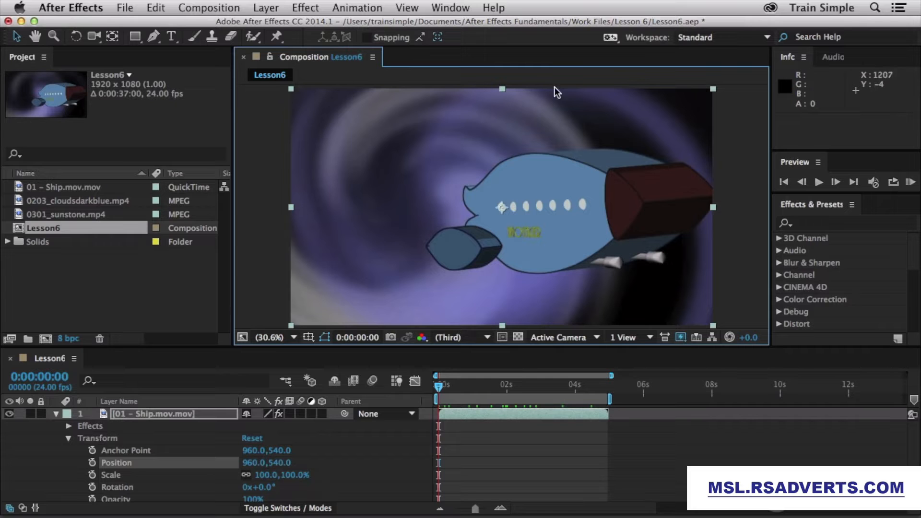
left_click_drag(716, 91, 654, 136)
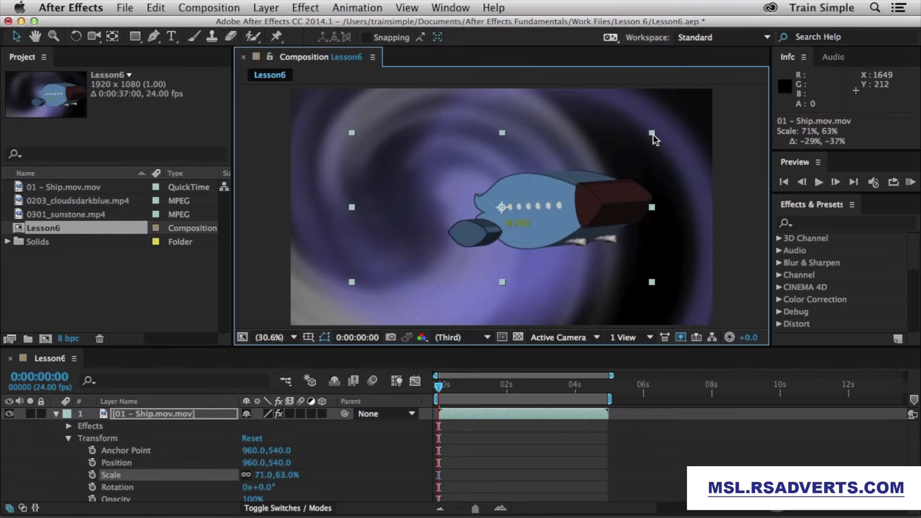
key("super+z")
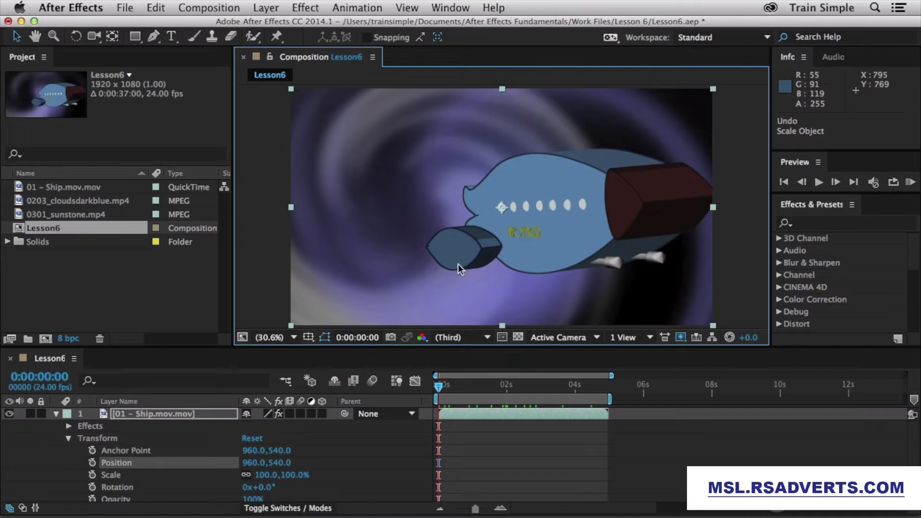
mouse_move(267, 475)
left_mouse_down()
mouse_move(233, 477)
mouse_move(240, 468)
mouse_move(255, 474)
left_mouse_up()
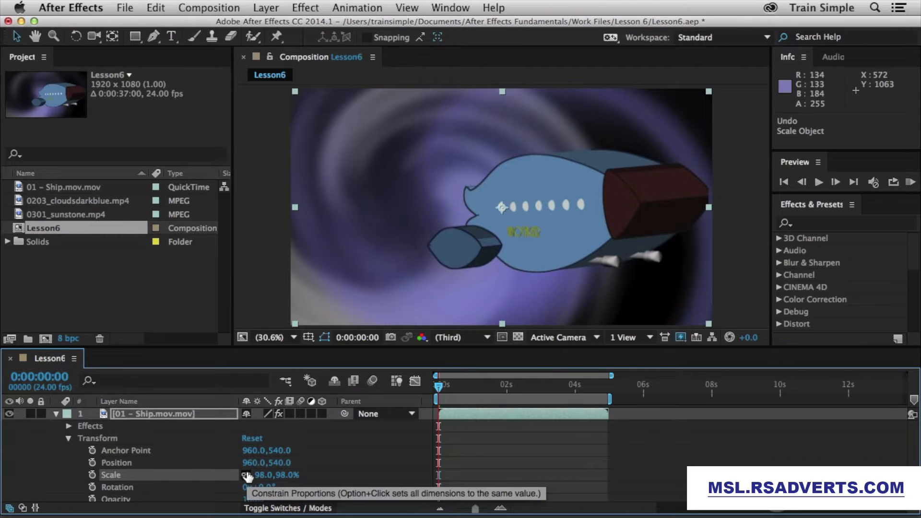
Step: Unlink Scale proportions, stretch the ship horizontally, then reset Scale to 100, 100%
left_click(248, 475)
mouse_move(262, 474)
left_mouse_down()
mouse_move(289, 474)
mouse_move(276, 475)
left_mouse_up()
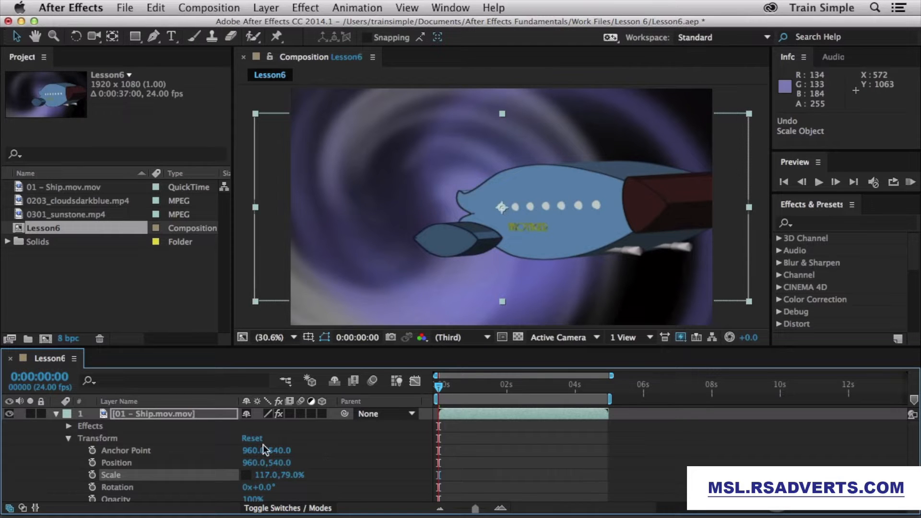
left_click(250, 439)
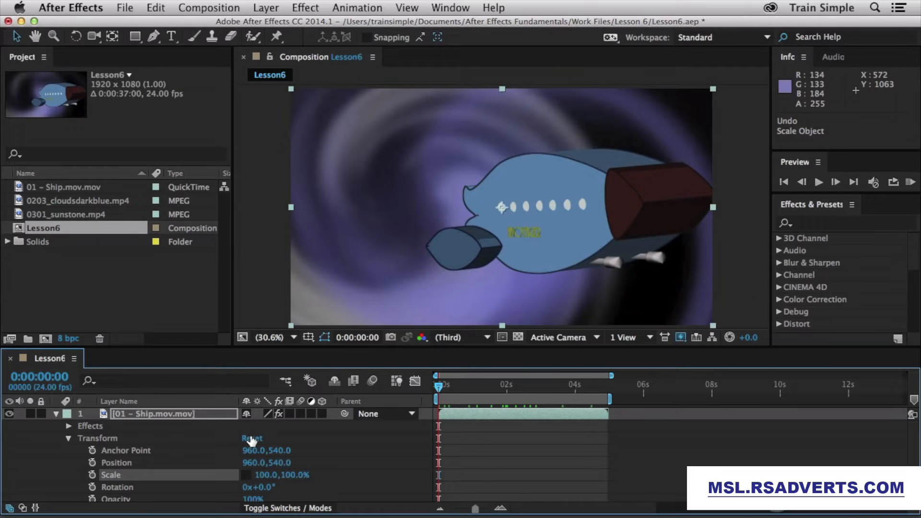
Step: Rotate the ship 13° and reset it, then drop Opacity to 48% and back to 100%
left_click_drag(259, 487, 275, 488)
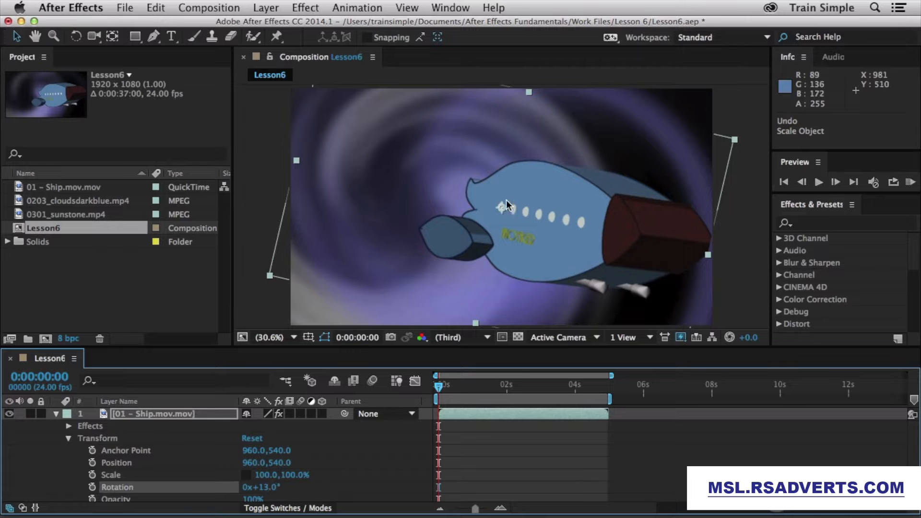
left_click(252, 439)
scroll(386, 446, "down", 2)
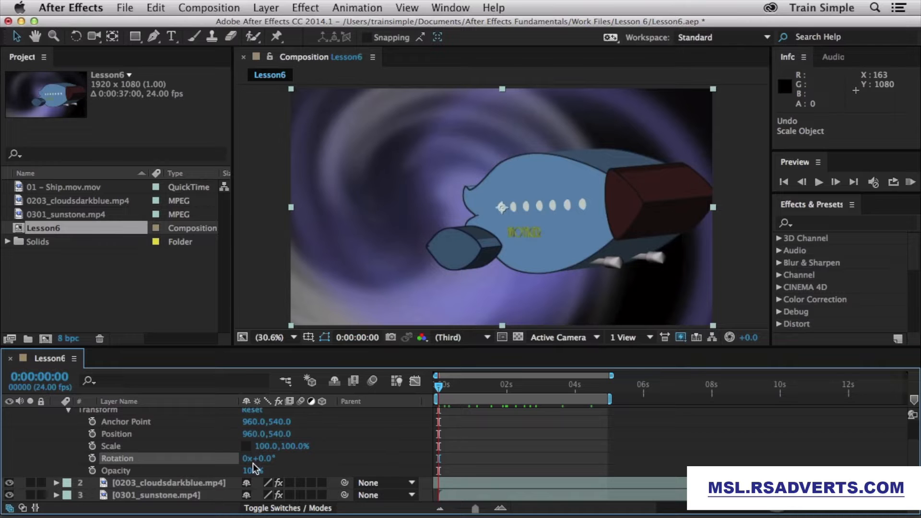
left_click_drag(253, 470, 221, 472)
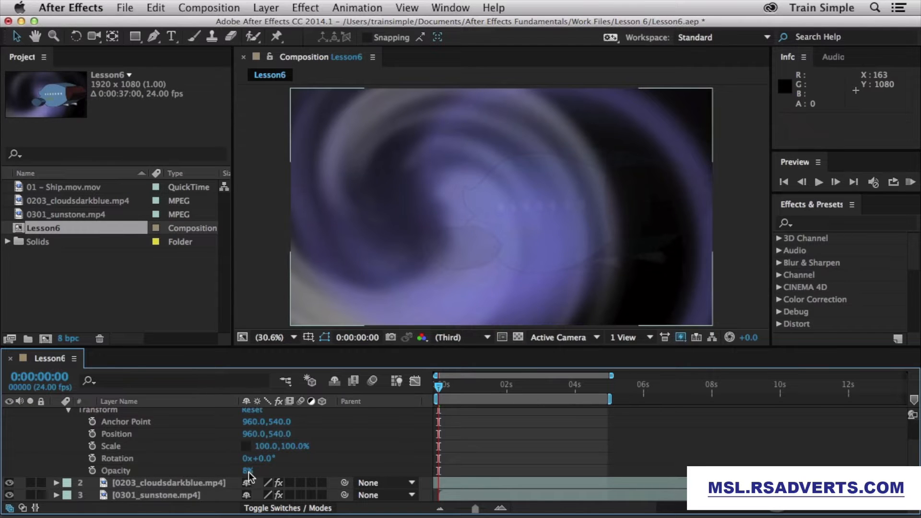
left_click_drag(248, 472, 322, 469)
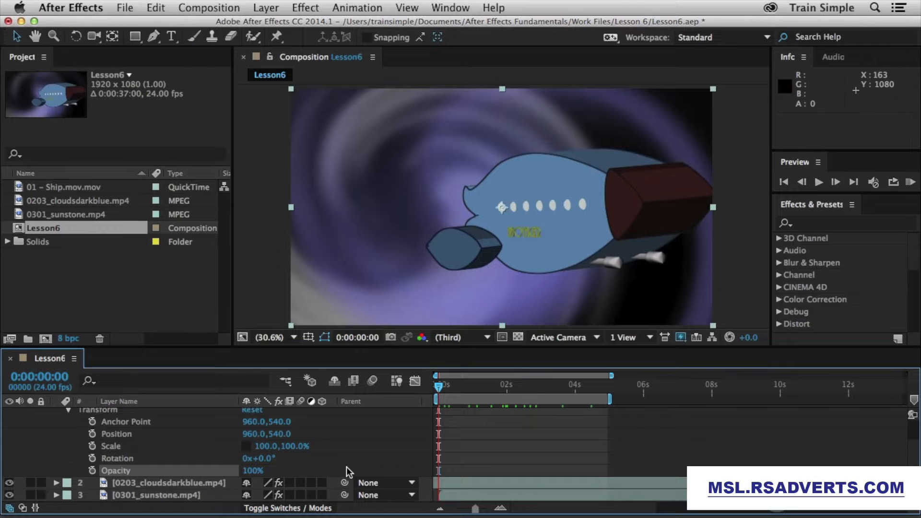
scroll(338, 463, "up", 2)
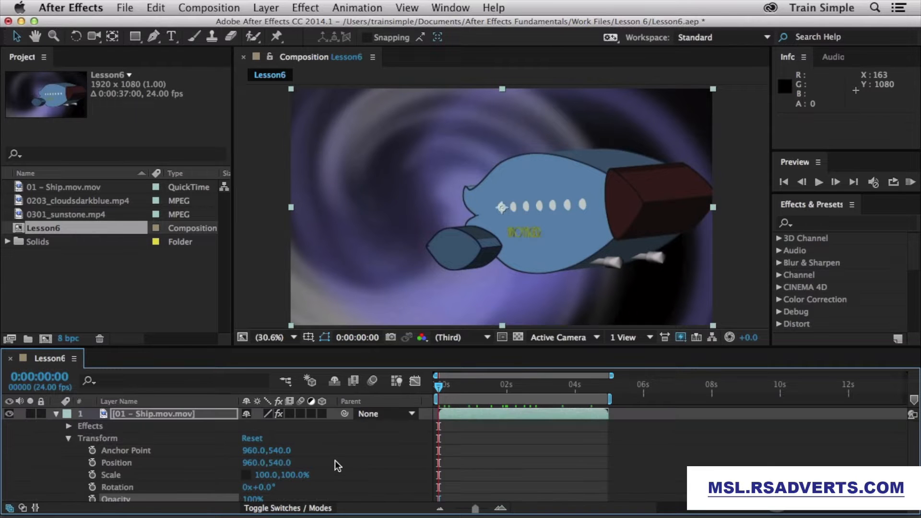
Step: Collapse the Ship's Transform group, show only Scale with S, and undo a 97% scale change
left_click(69, 440)
left_click(56, 414)
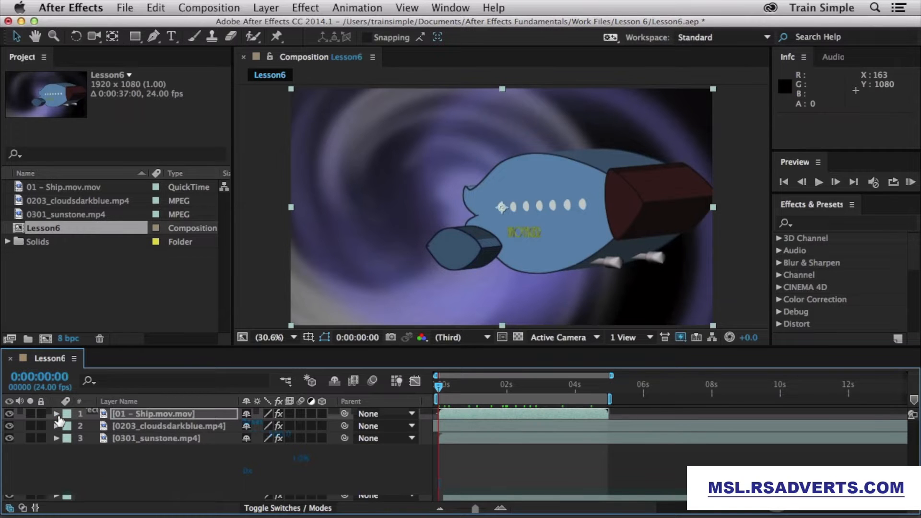
key("s")
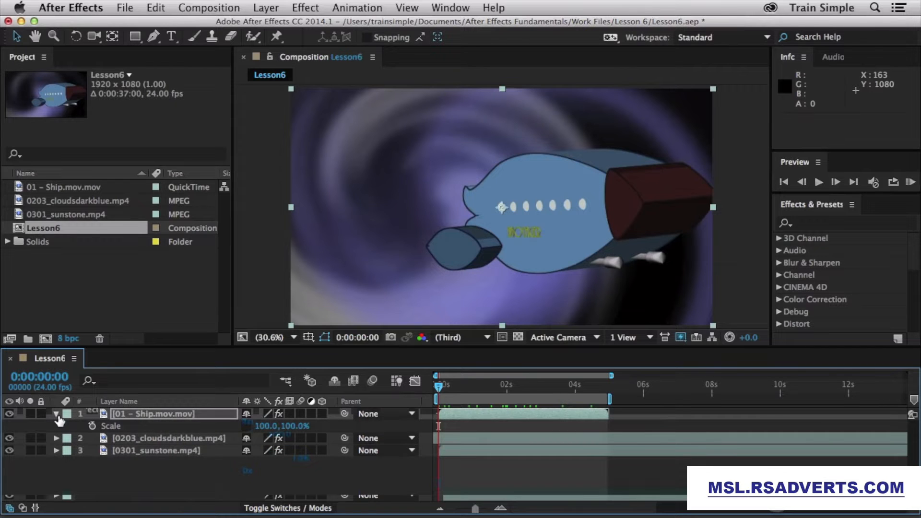
left_click(57, 413)
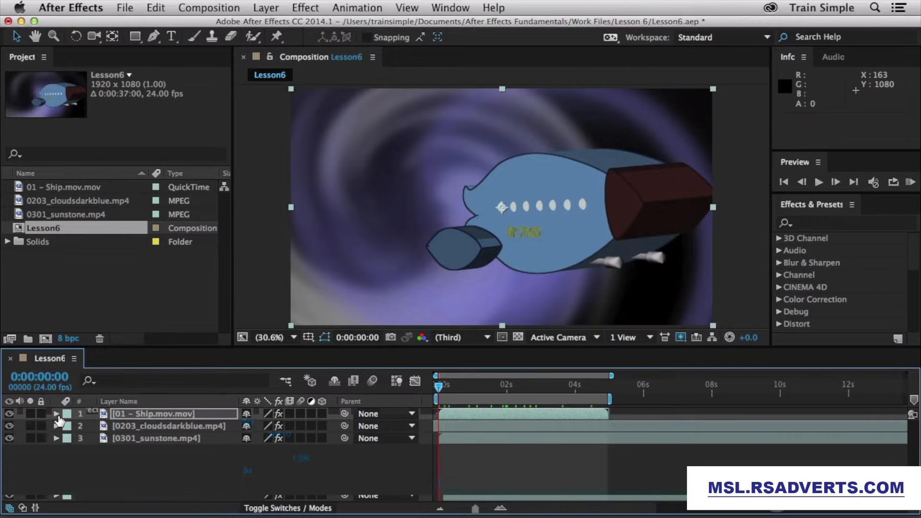
left_click(56, 414)
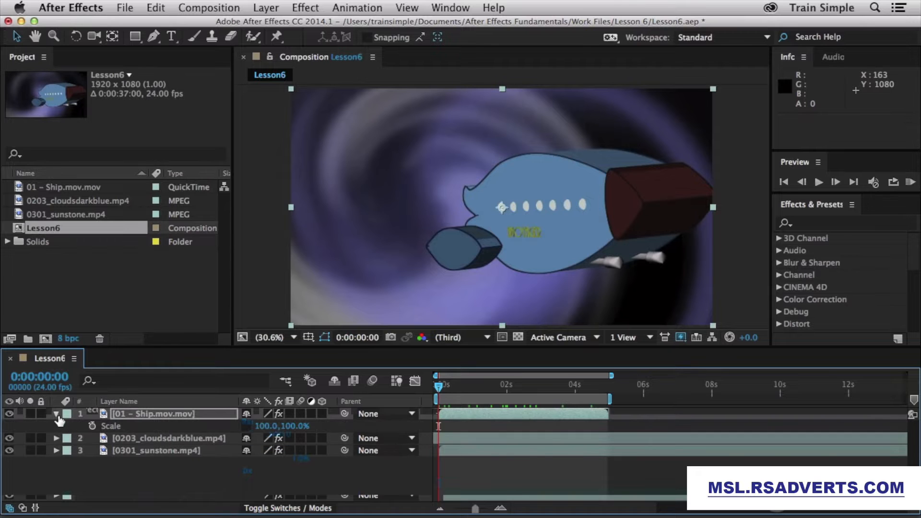
left_click_drag(267, 426, 259, 426)
key("super+z")
key("s")
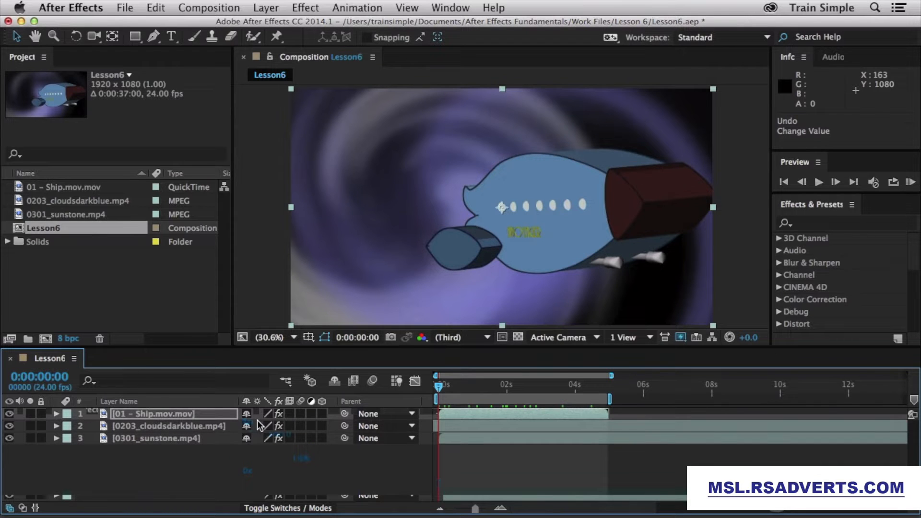
Step: Show Opacity, Anchor Point, Rotation, Position and Scale singly, then add Position alongside Scale
key("t")
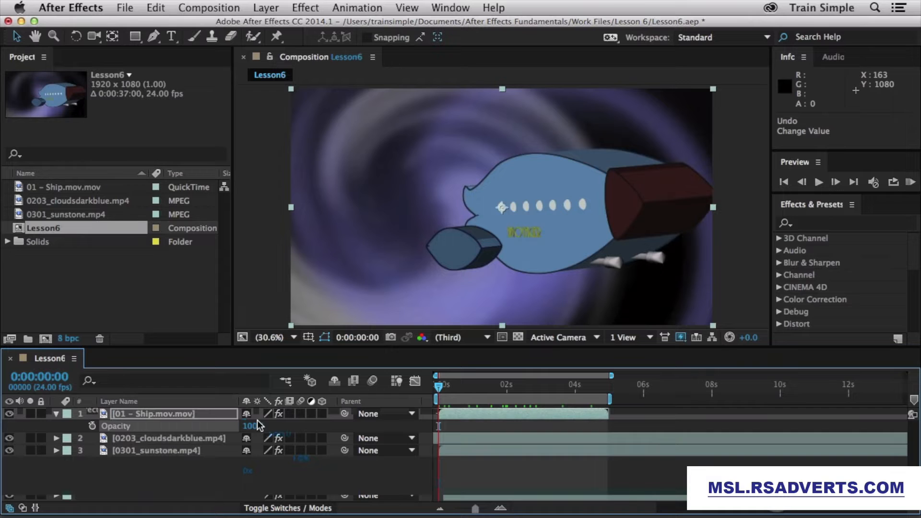
key("t")
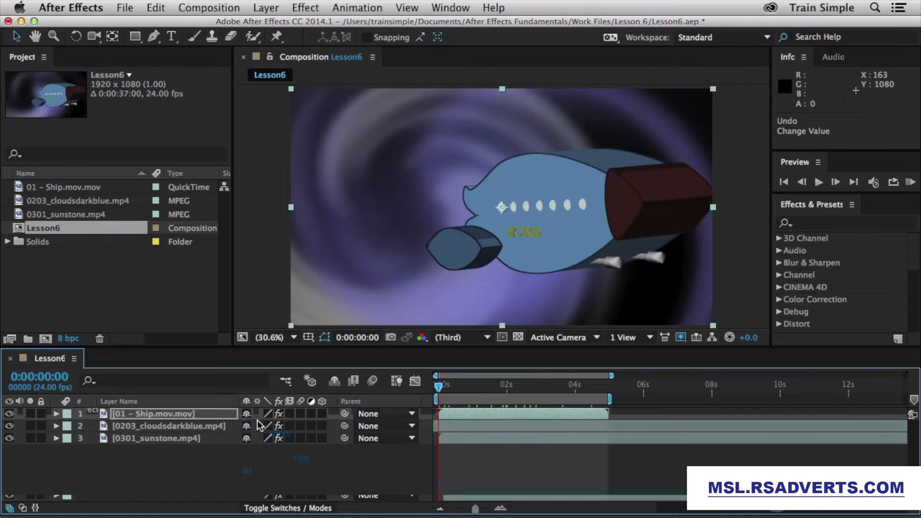
key("a")
key("a")
key("r")
key("r")
key("p")
key("p")
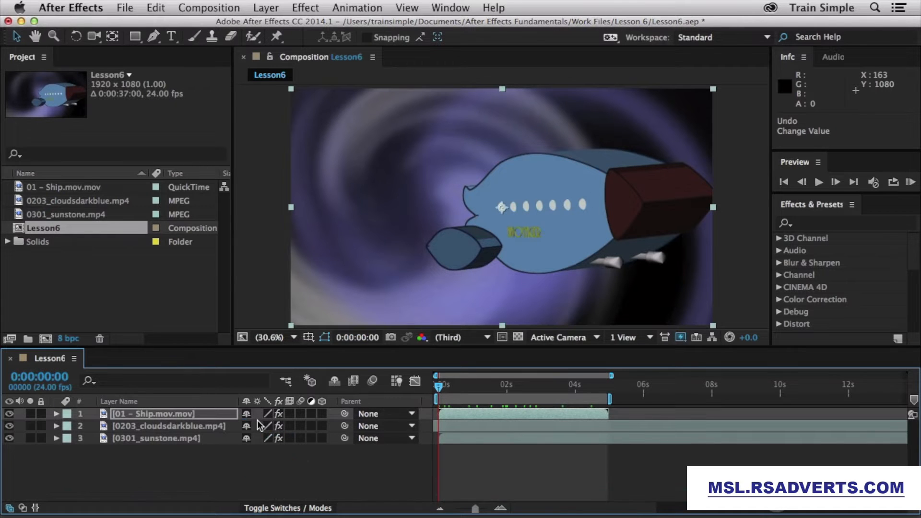
key("s")
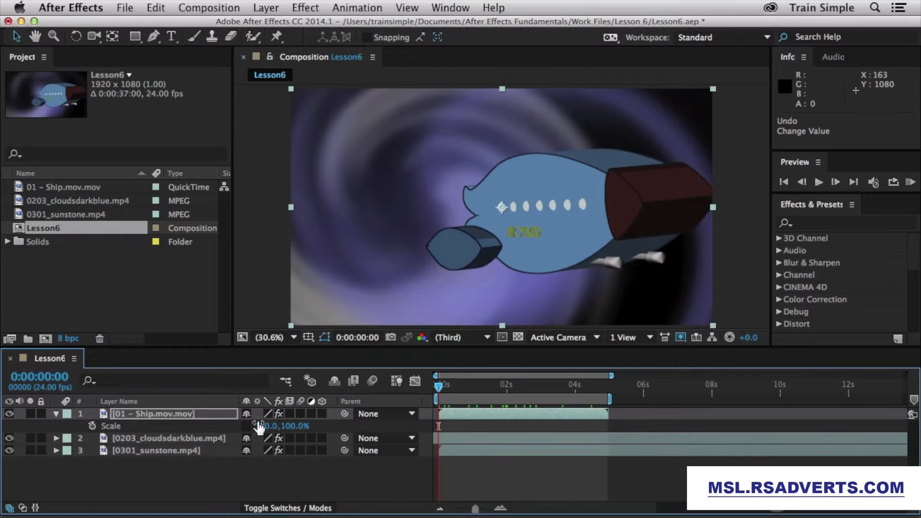
key("shift+p")
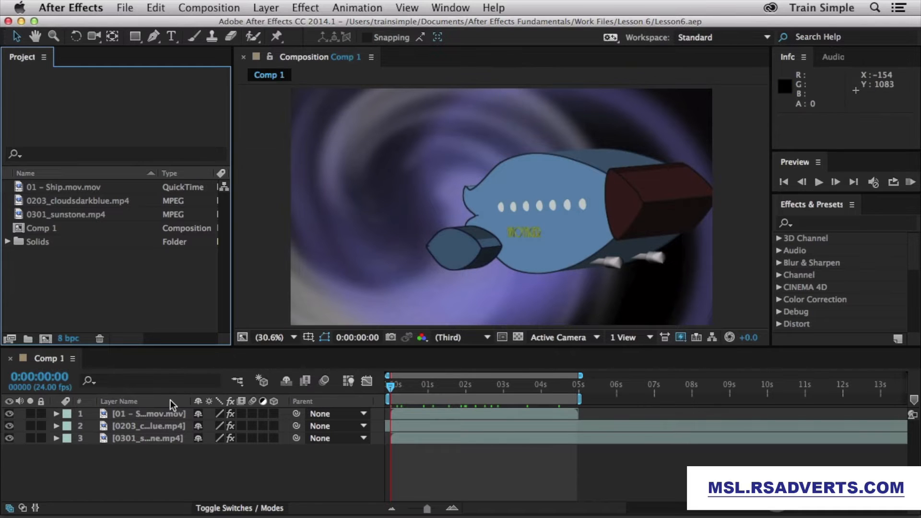
Step: Select the Ship layer in Comp 1 and show only its Scale property at 100, 100%
left_click(163, 413)
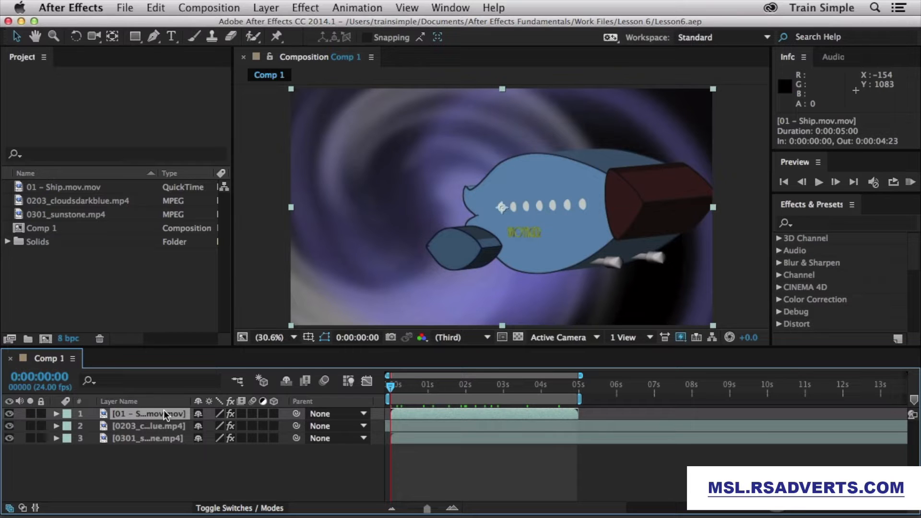
key("s")
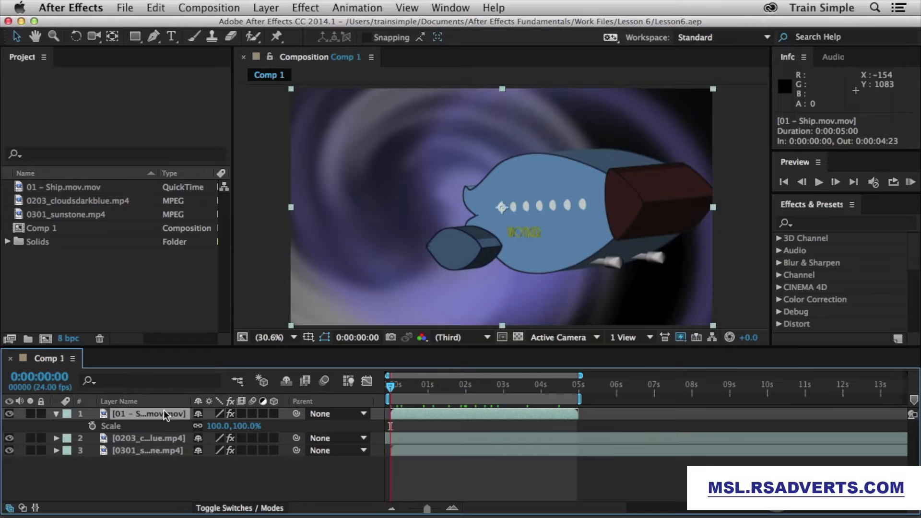
left_click(92, 426)
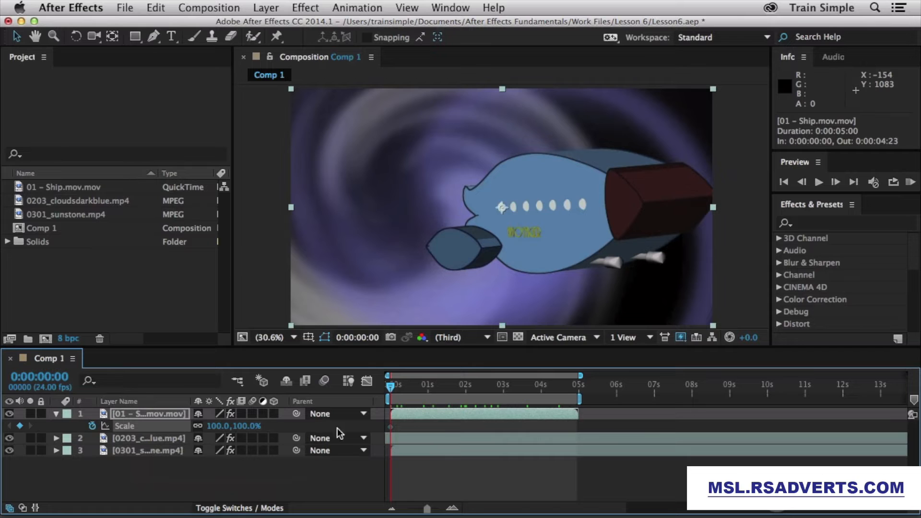
Step: At 0:00:00:23, scrub the ship's Scale to 75% for a keyframe, then scrub back to preview
mouse_move(393, 428)
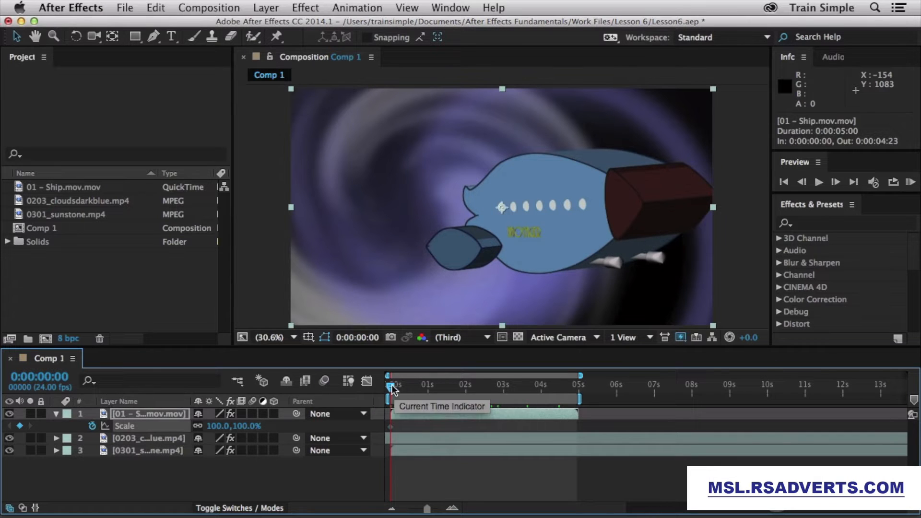
left_click_drag(391, 386, 428, 387)
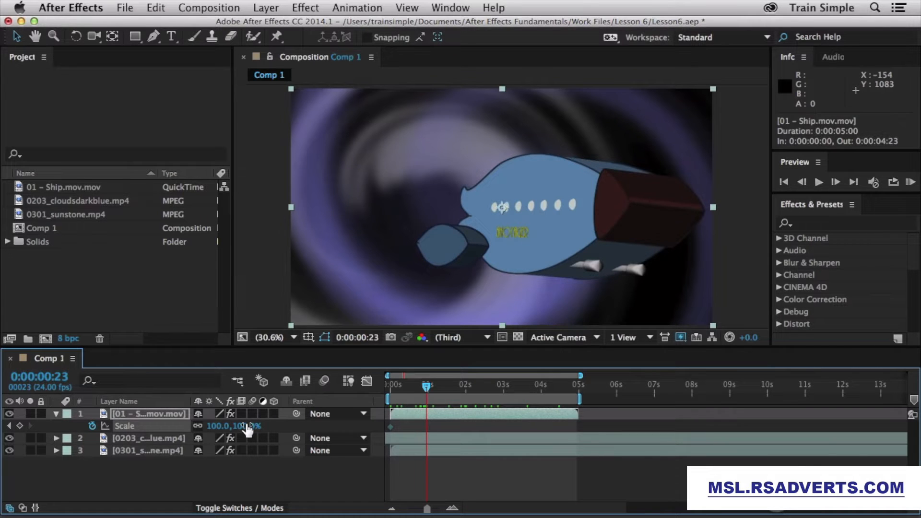
left_click_drag(247, 429, 232, 426)
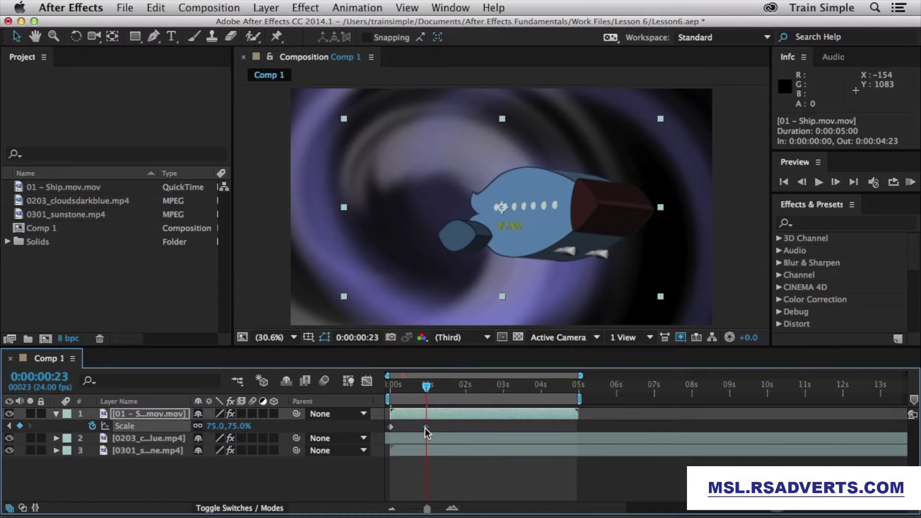
mouse_move(425, 428)
mouse_move(429, 381)
left_mouse_down()
mouse_move(388, 390)
mouse_move(426, 386)
left_mouse_up()
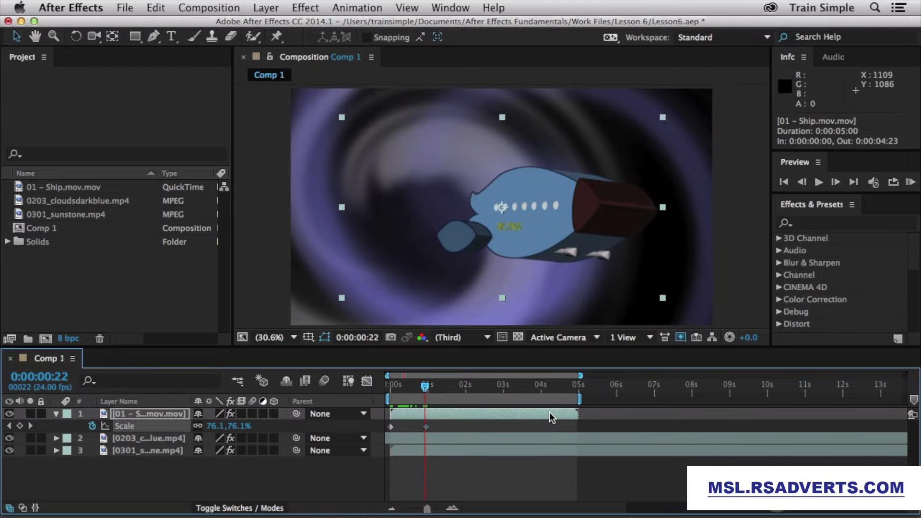
Step: Show the ship's Opacity, keyframe it at 0s, and lower it at 1 second
key("t")
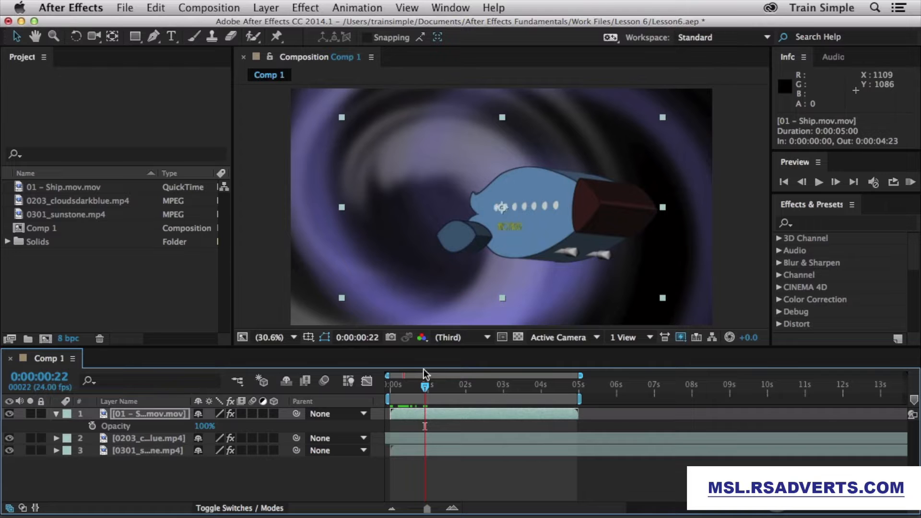
left_click_drag(425, 386, 382, 388)
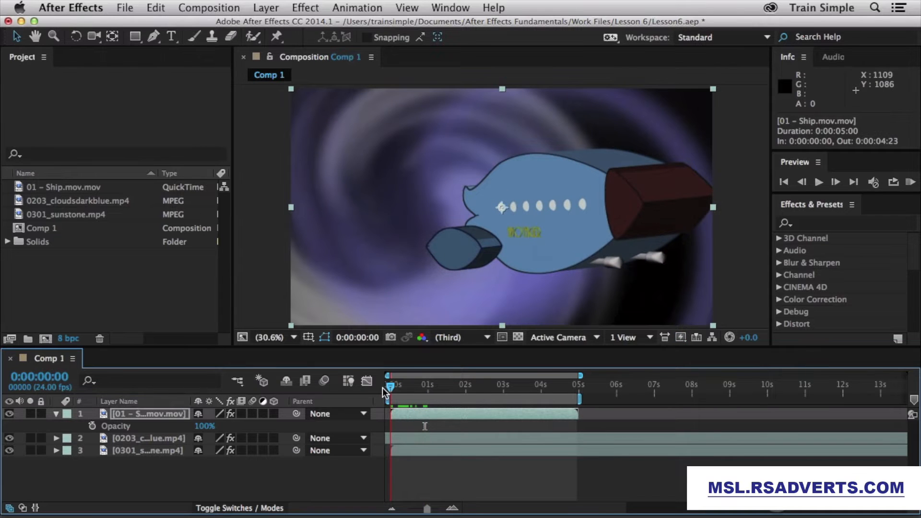
left_click(92, 426)
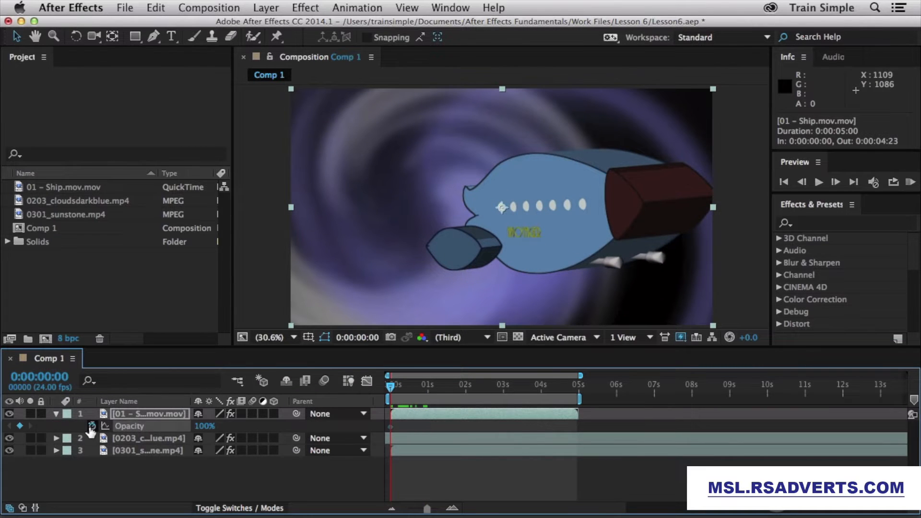
left_click(427, 387)
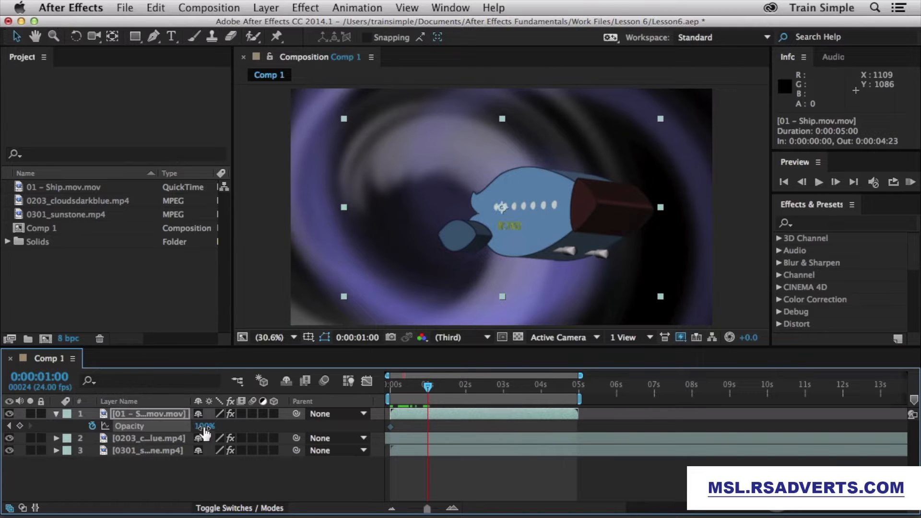
left_click_drag(204, 427, 156, 430)
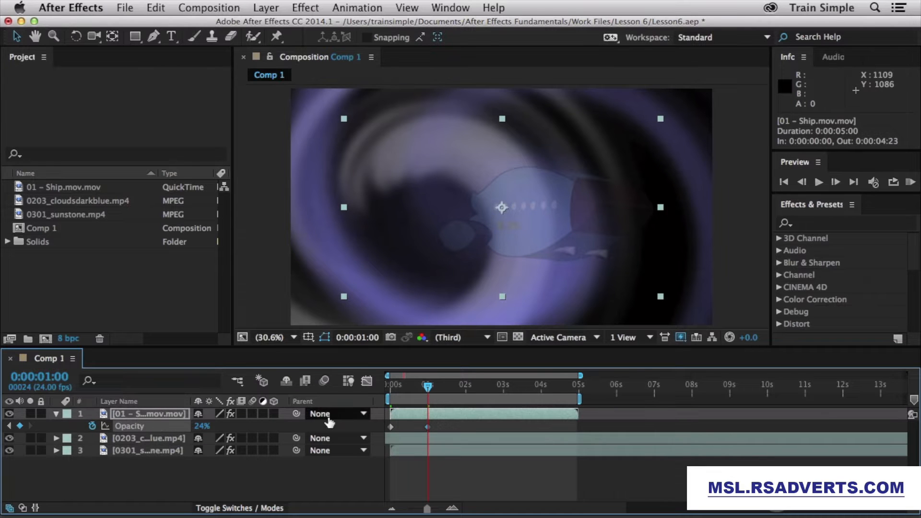
left_click(424, 388)
left_click_drag(424, 387, 396, 394)
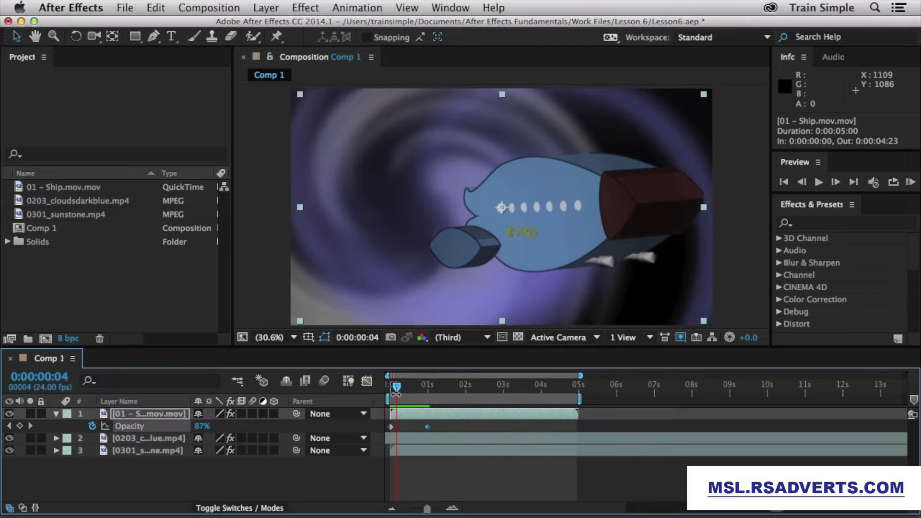
Step: Return the ship's Opacity to 100% at 0:00:01:23, then go back to the first frame
left_click(465, 389)
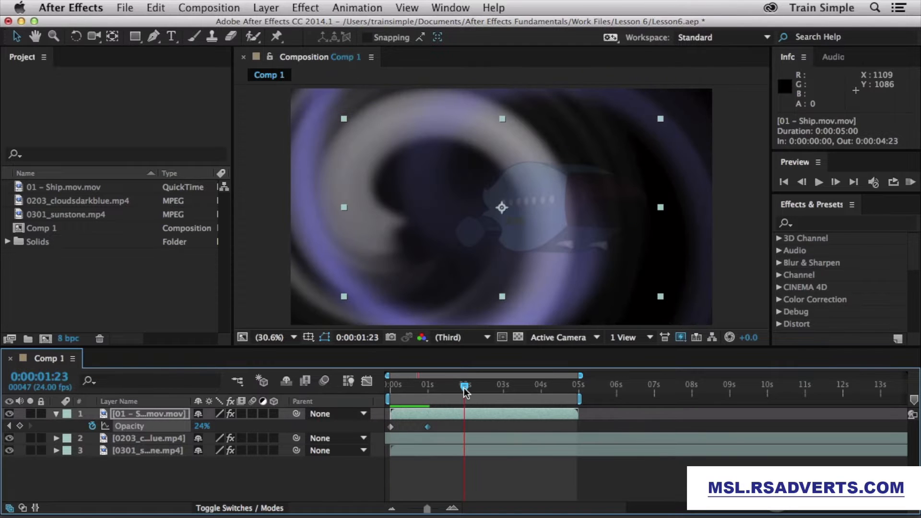
left_click_drag(203, 430, 287, 421)
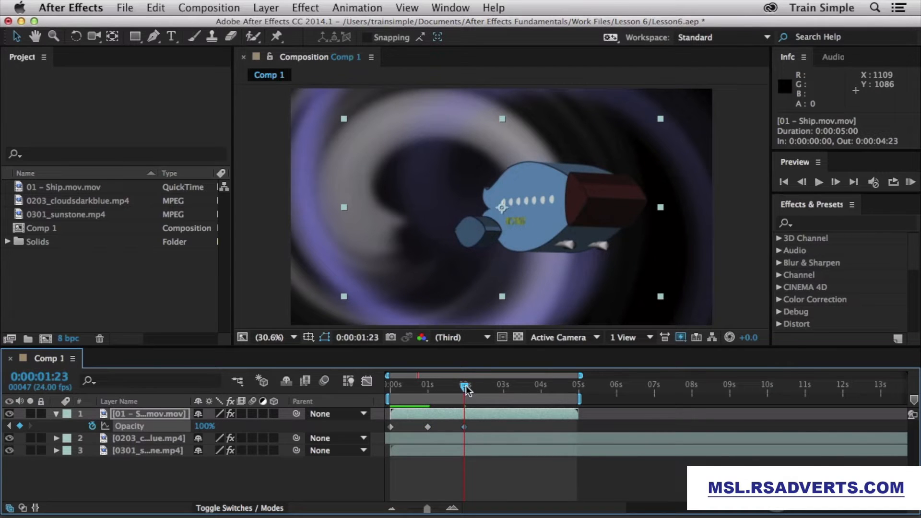
mouse_move(465, 390)
left_mouse_down()
mouse_move(367, 388)
mouse_move(478, 390)
left_mouse_up()
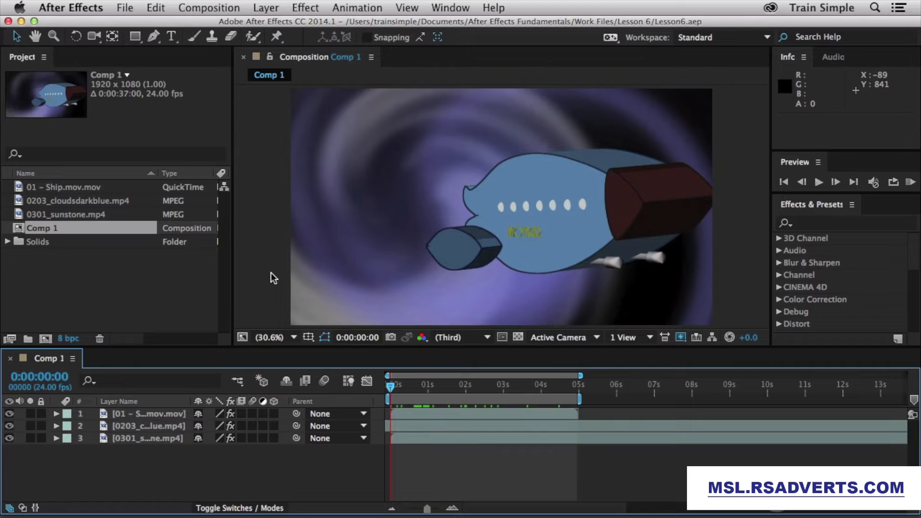
key("s")
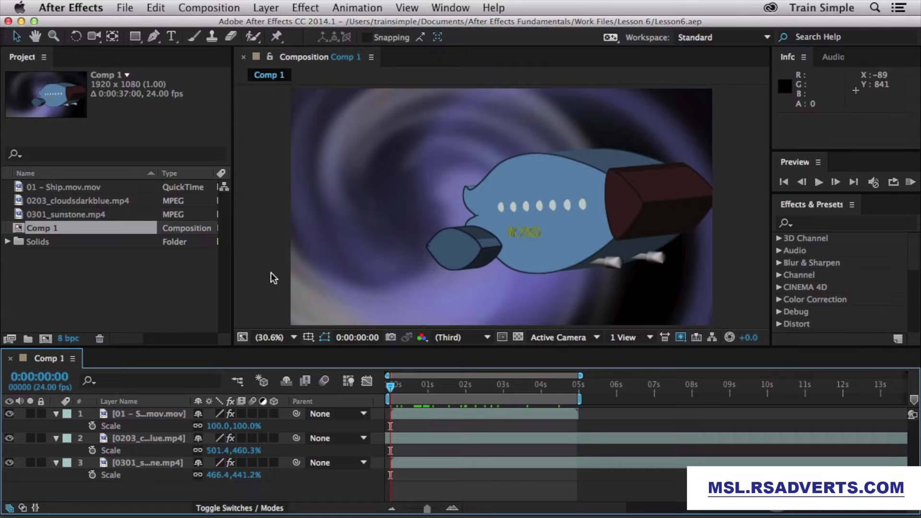
key("s")
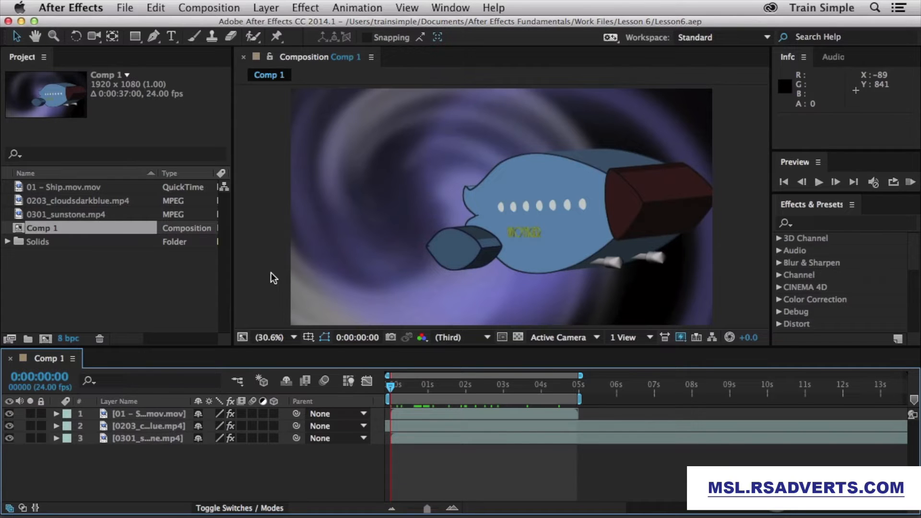
left_click(166, 414)
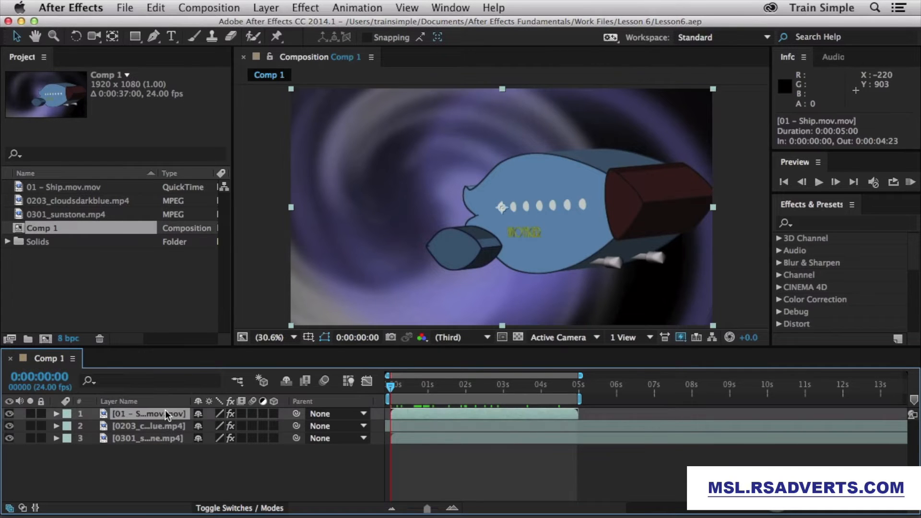
Step: Keyframe the ship's Scale at 0s, then set 69%, 163% and 78% at 1, 2 and 3 seconds
key("s")
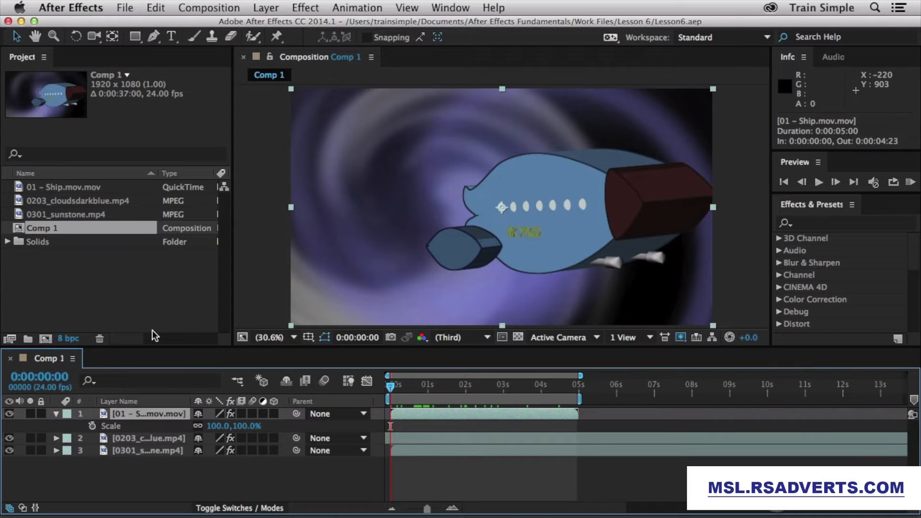
left_click(91, 426)
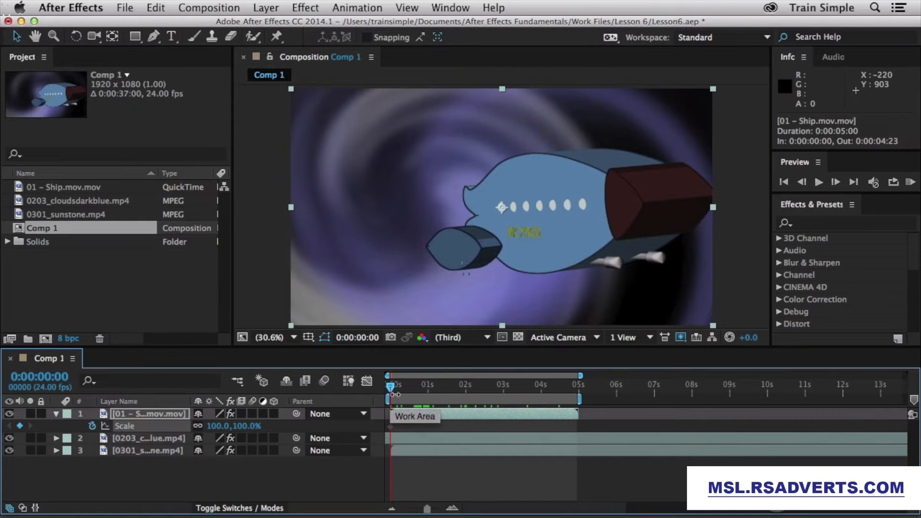
left_click(429, 390)
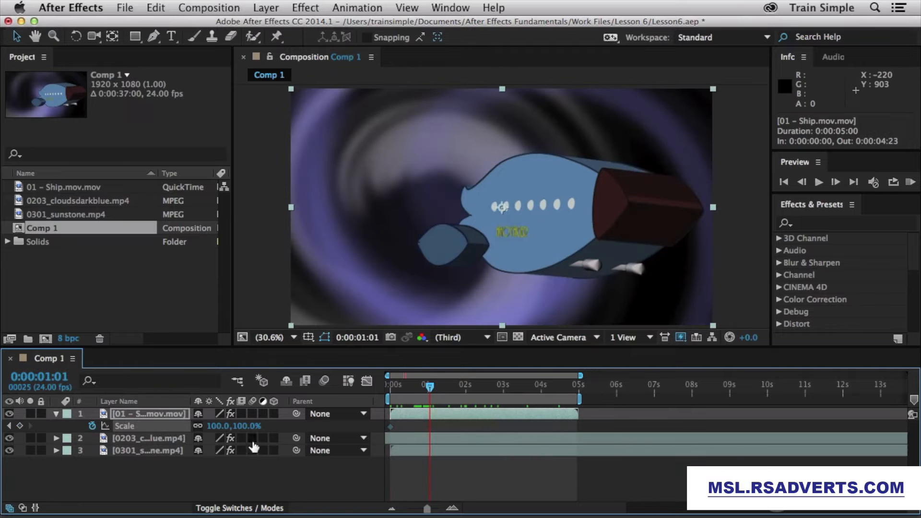
left_click_drag(216, 426, 201, 425)
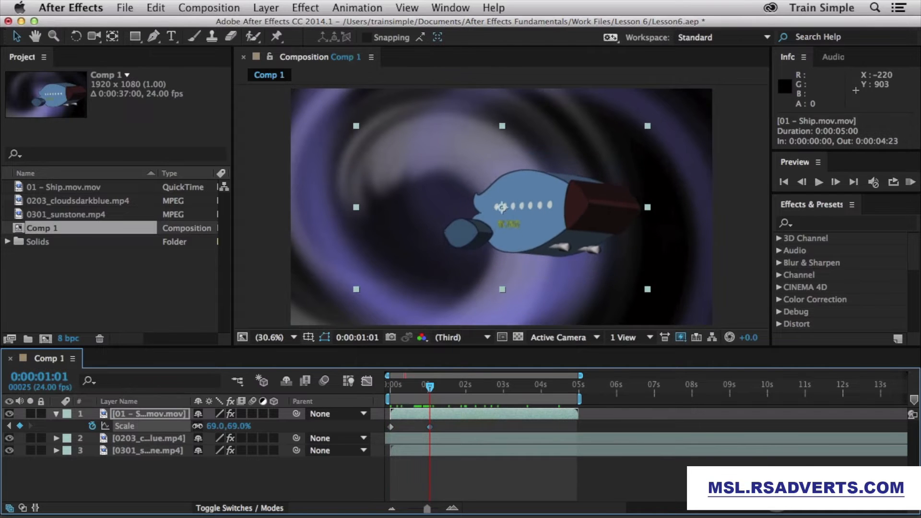
left_click(465, 388)
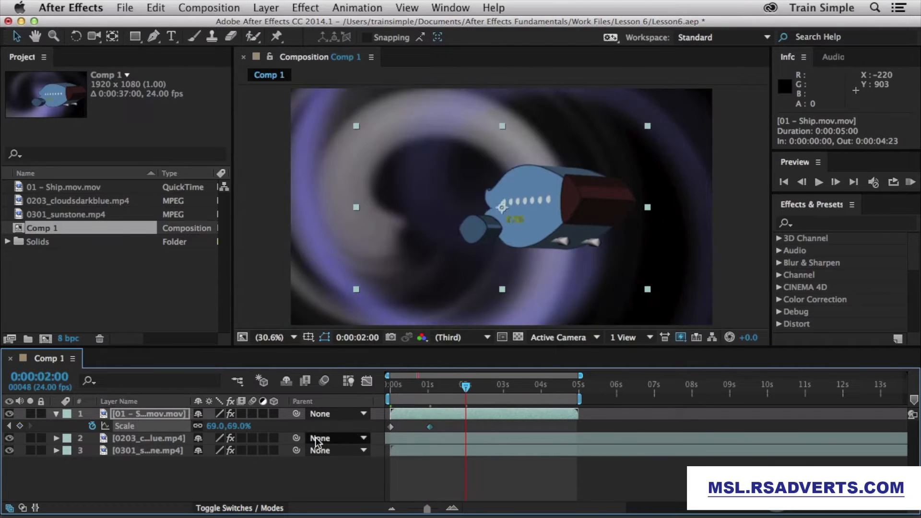
left_click_drag(226, 426, 503, 414)
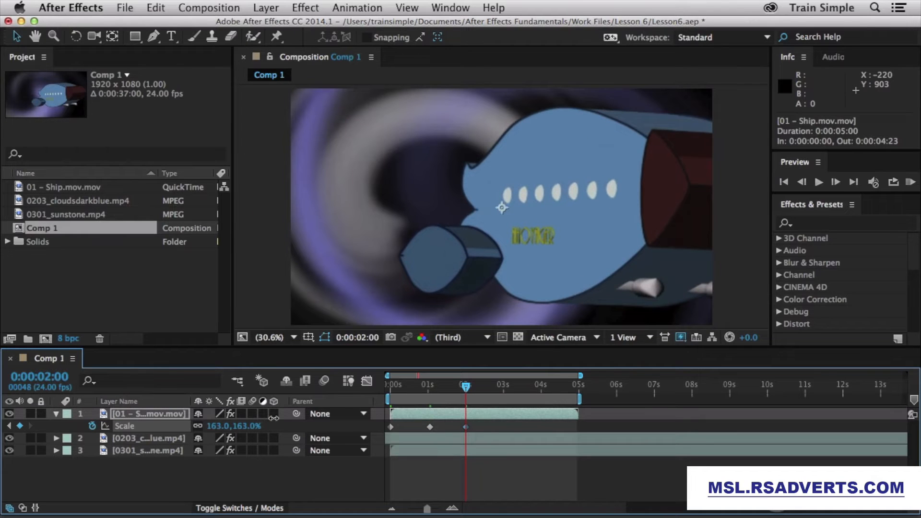
left_click(503, 390)
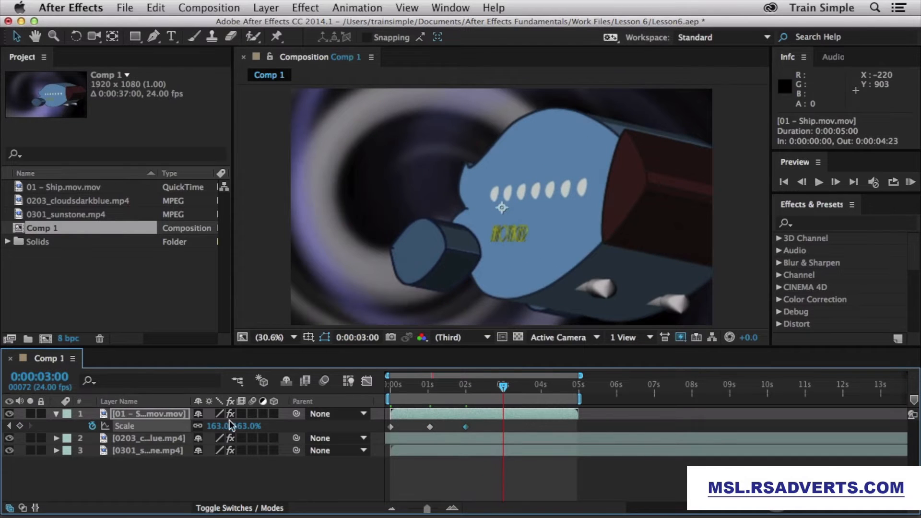
left_click_drag(218, 426, 164, 427)
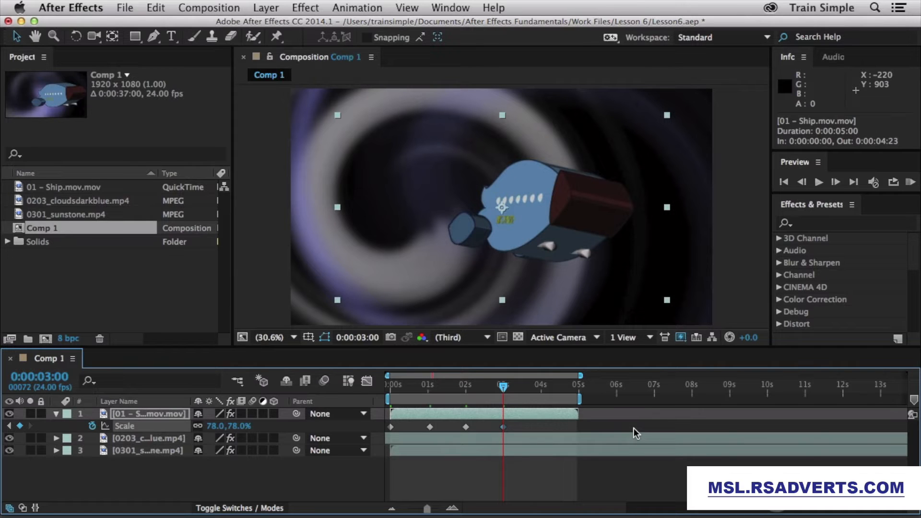
Step: Nudge the 78% Scale keyframe back to 2:09 and scrub to about 2:06 to check scale
mouse_move(505, 429)
left_click_drag(505, 428, 482, 428)
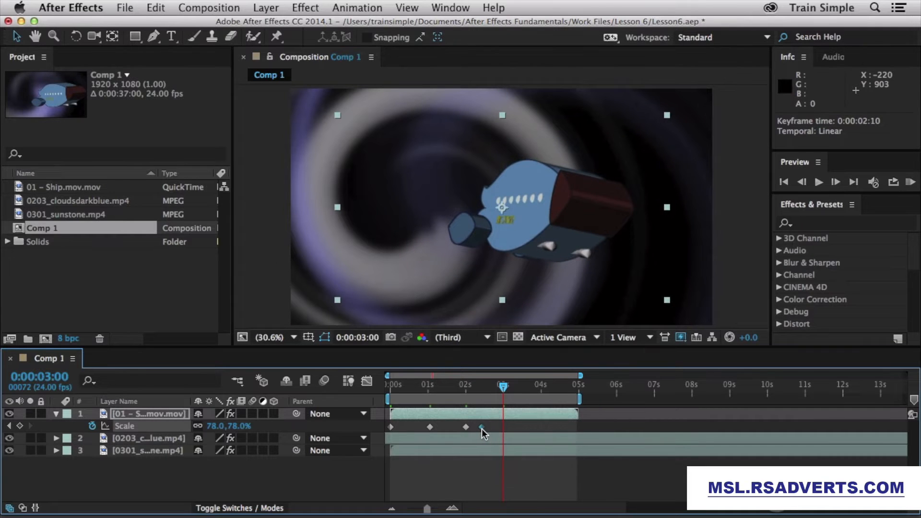
mouse_move(493, 428)
left_mouse_down()
mouse_move(503, 426)
mouse_move(480, 427)
left_mouse_up()
mouse_move(480, 427)
left_click(502, 387)
left_click_drag(502, 387, 477, 388)
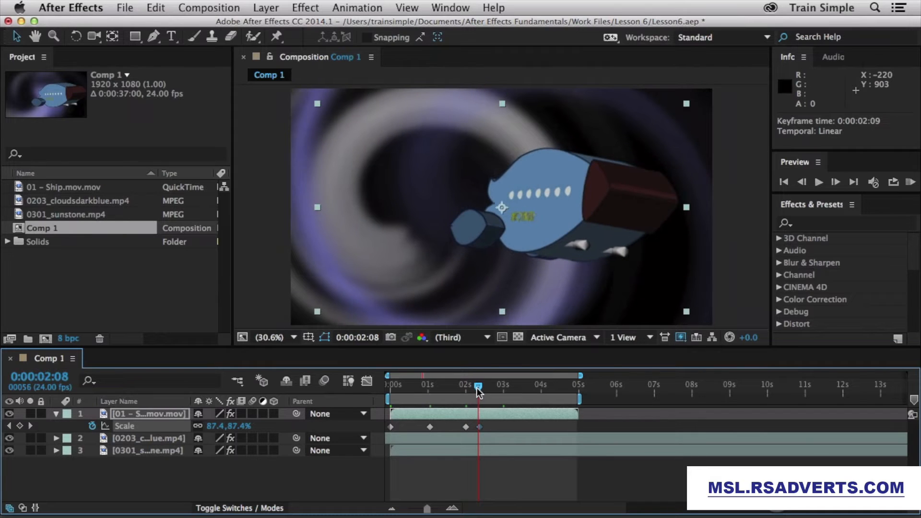
Step: Move the 78% keyframe out to about 4:19, then shift the last two Scale keyframes later together
left_click_drag(478, 428, 569, 427)
left_click_drag(480, 388, 563, 380)
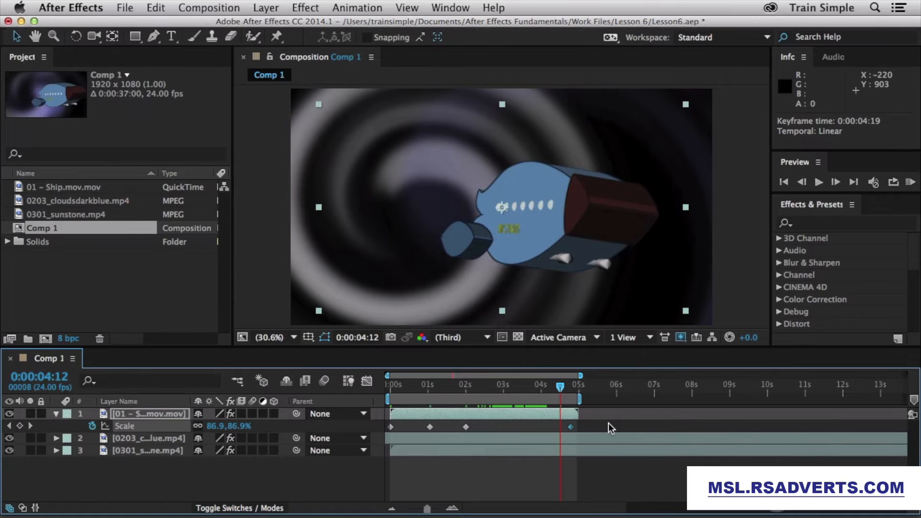
left_click_drag(611, 428, 459, 420)
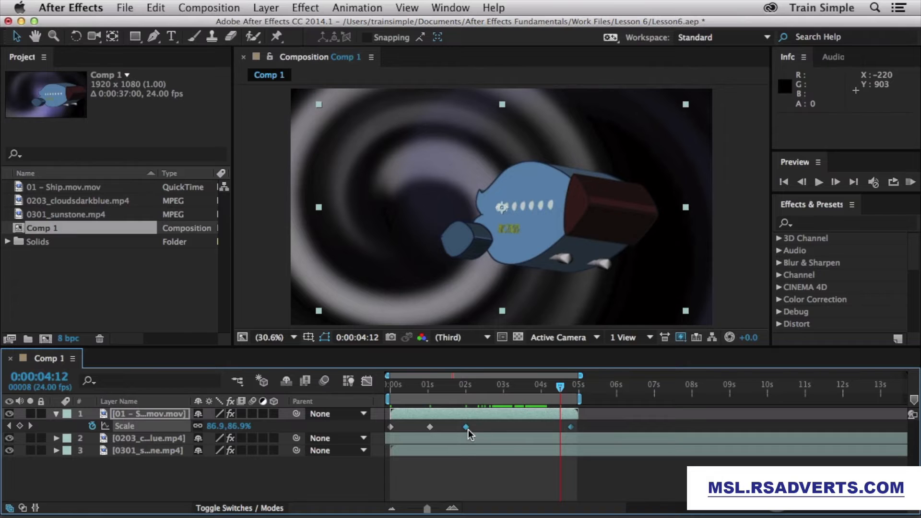
mouse_move(469, 430)
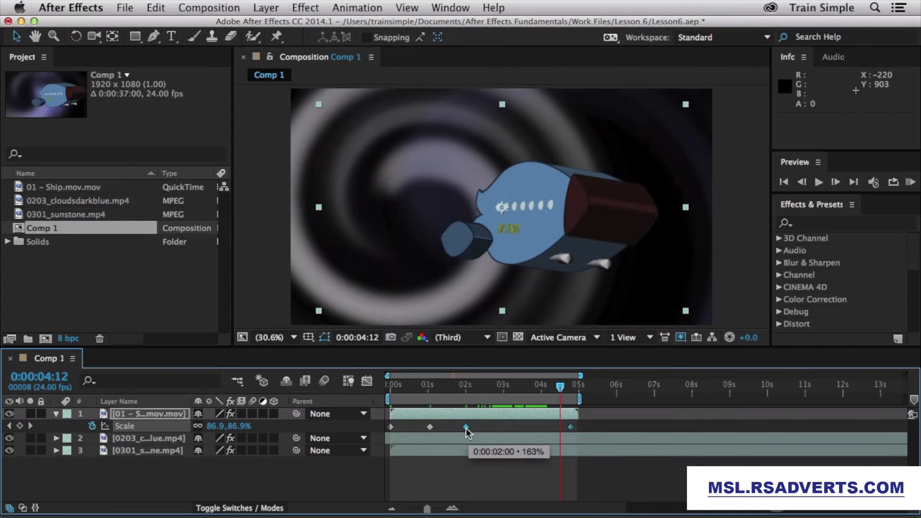
left_click_drag(466, 427, 485, 428)
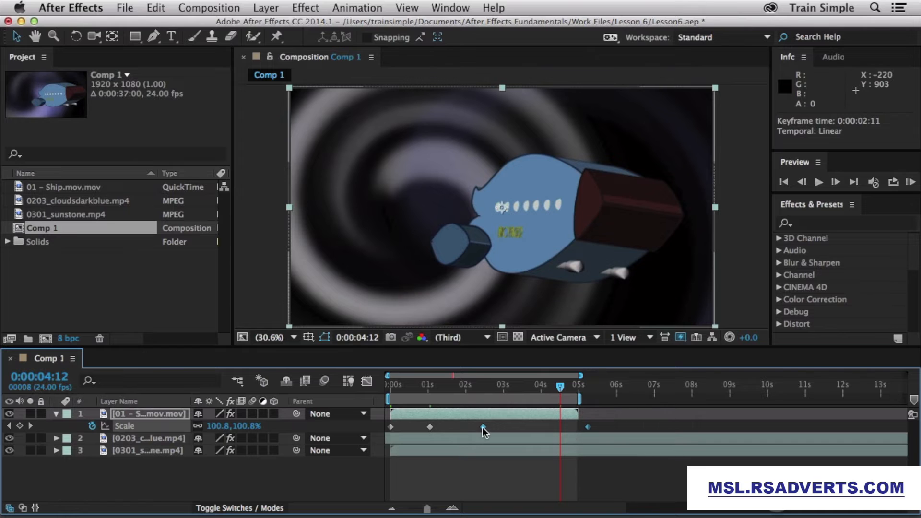
mouse_move(480, 427)
left_mouse_down()
mouse_move(526, 426)
mouse_move(463, 426)
left_mouse_up()
Step: Slide the last two Scale keyframes earlier, apply Easy Ease (F9) to the 1:23 keyframe, and check the peak
left_click_drag(416, 388, 476, 388)
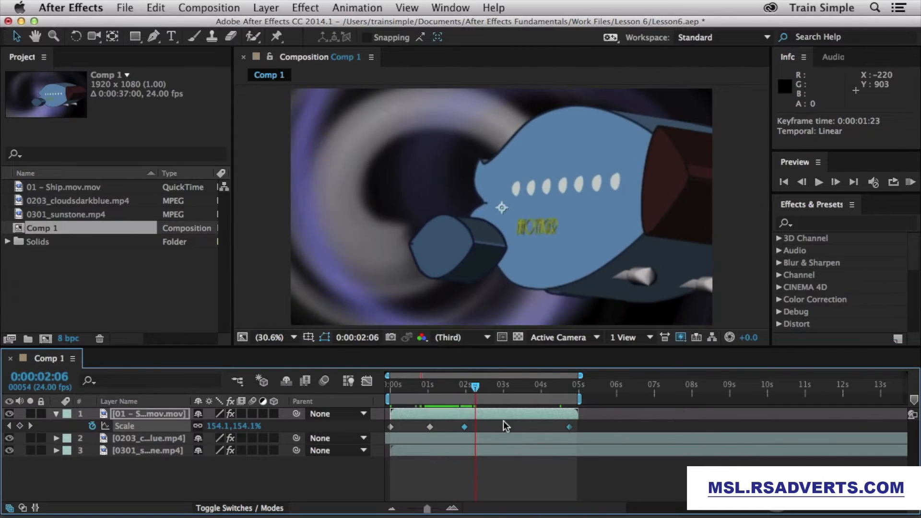
left_click(500, 423)
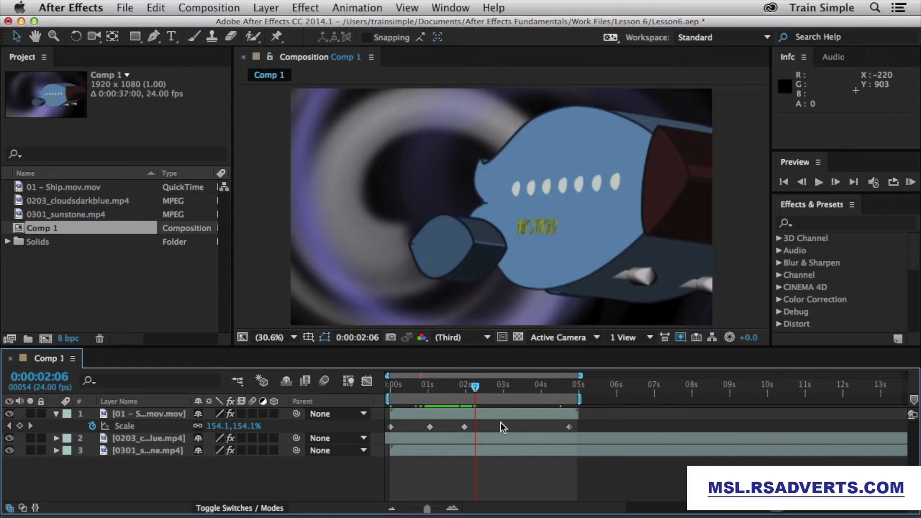
left_click(466, 428)
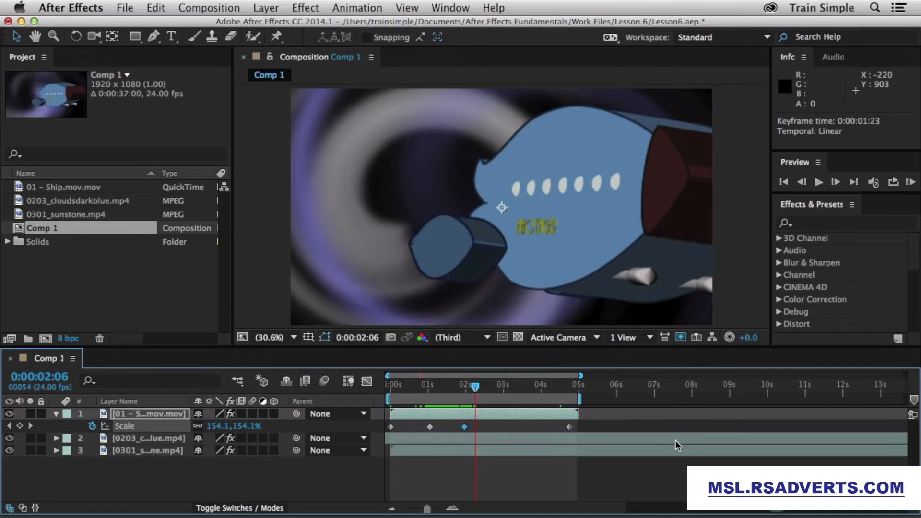
key("F9")
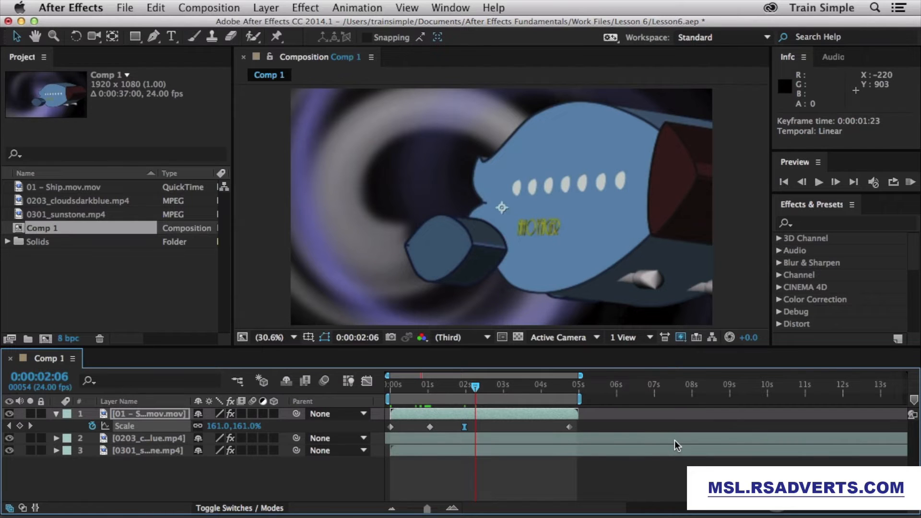
left_click_drag(450, 388, 468, 388)
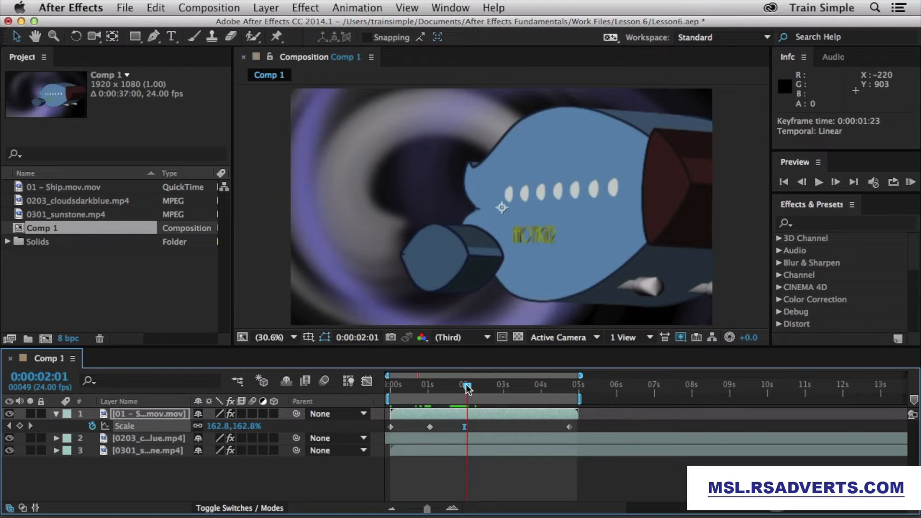
Step: Copy the final 78% Scale keyframe, paste it at 0:00:03:10, and scrub ahead to about 4 seconds
left_click(571, 427)
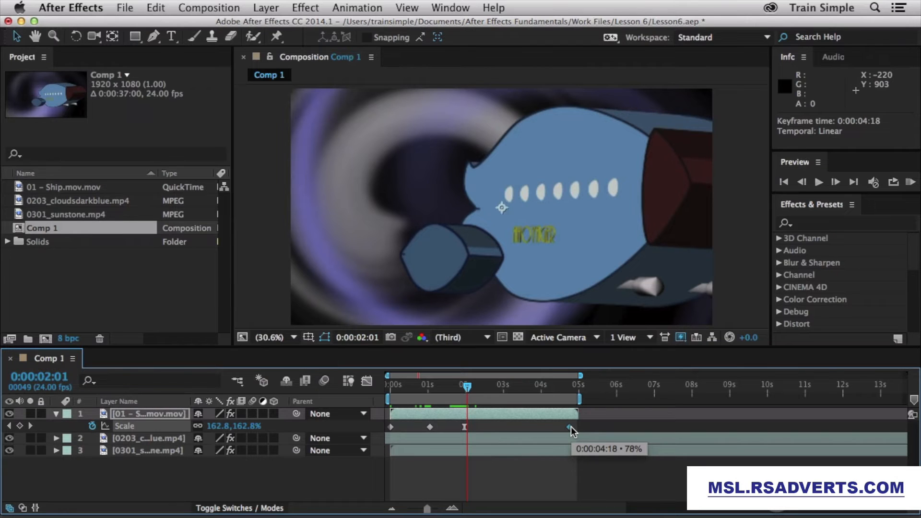
key("cmd+c")
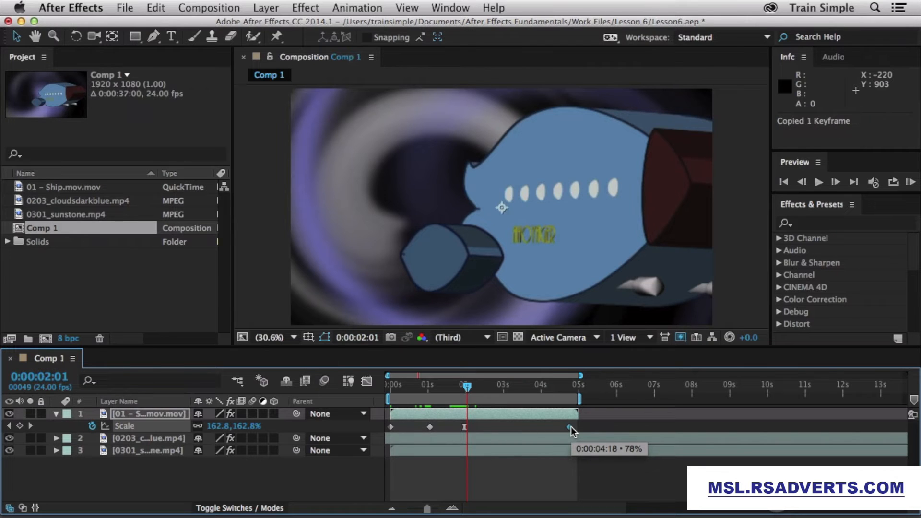
left_click(518, 388)
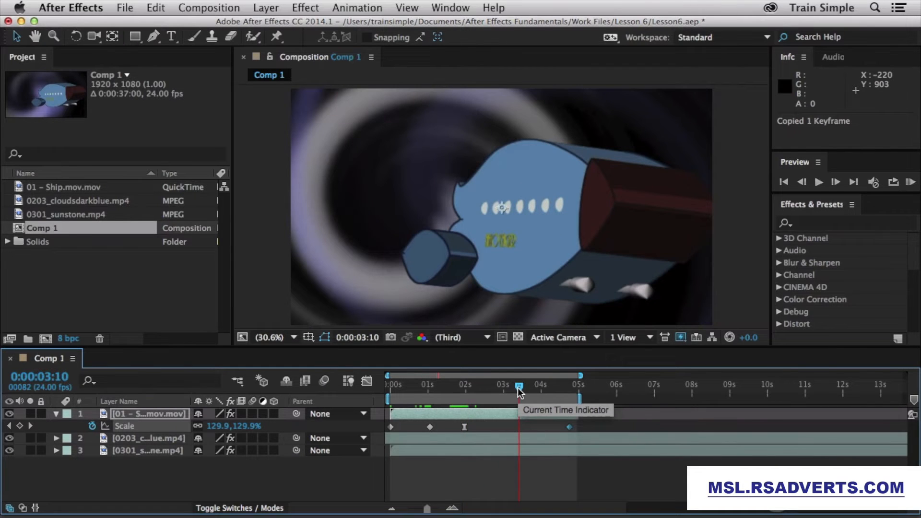
key("super+v")
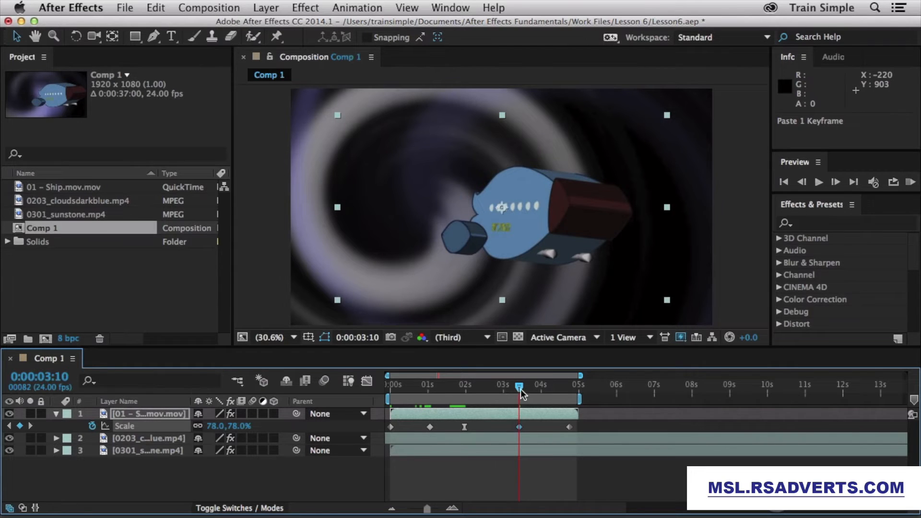
left_click_drag(517, 387, 568, 387)
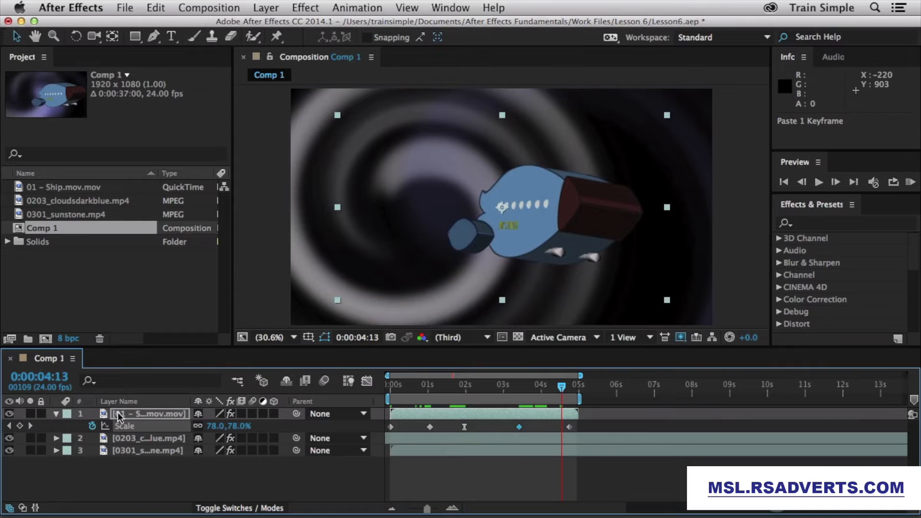
Step: Paste the 78% keyframe onto the background layer's Scale at 2:08, then undo both pasted keyframes
left_click(56, 439)
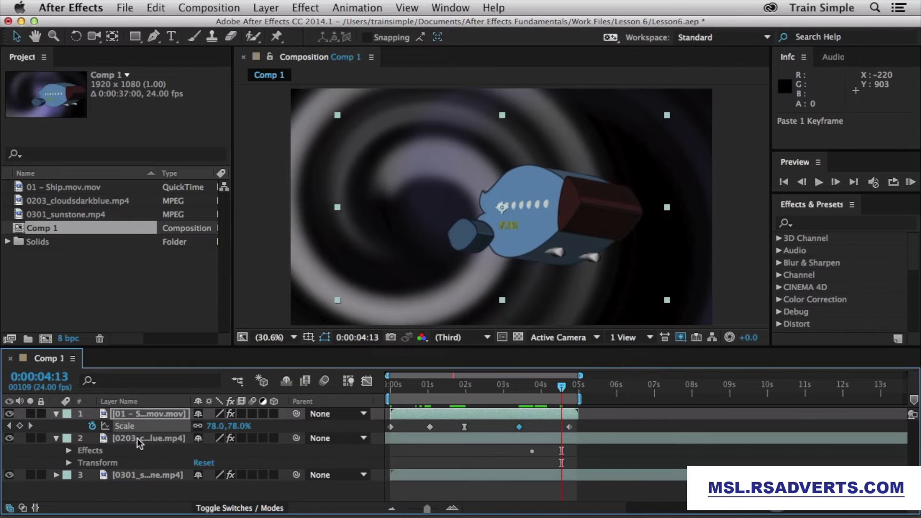
left_click(138, 439)
key("s")
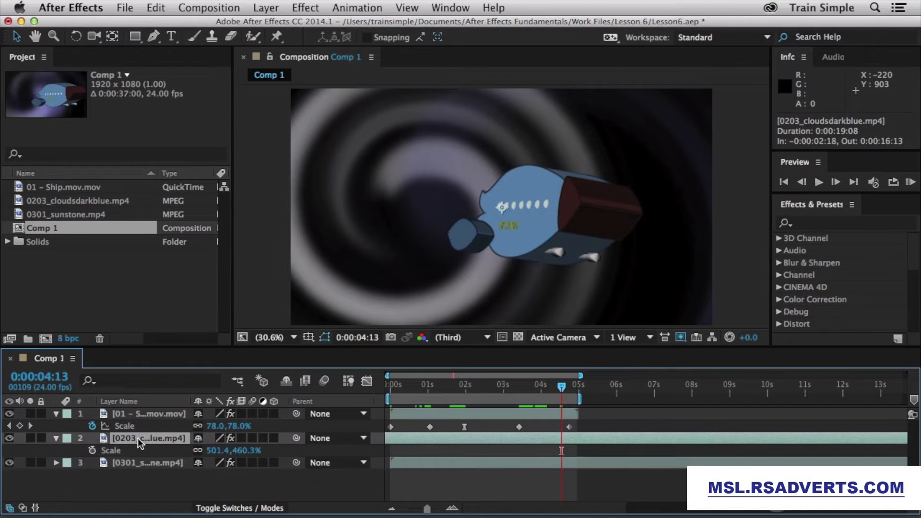
left_click(142, 448)
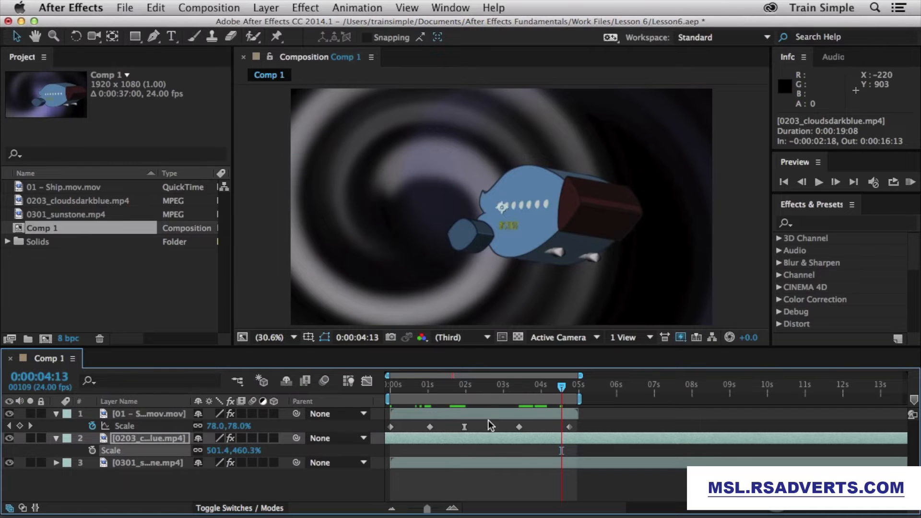
left_click_drag(497, 384, 478, 386)
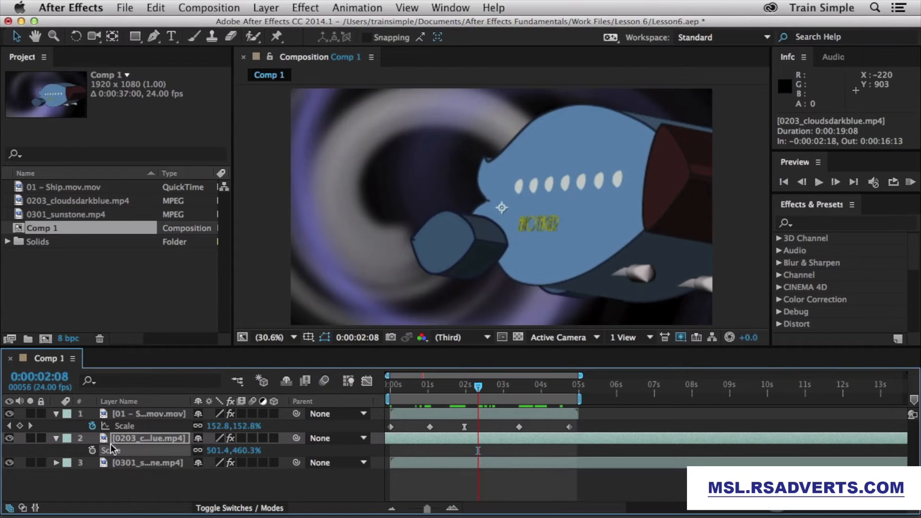
key("super+v")
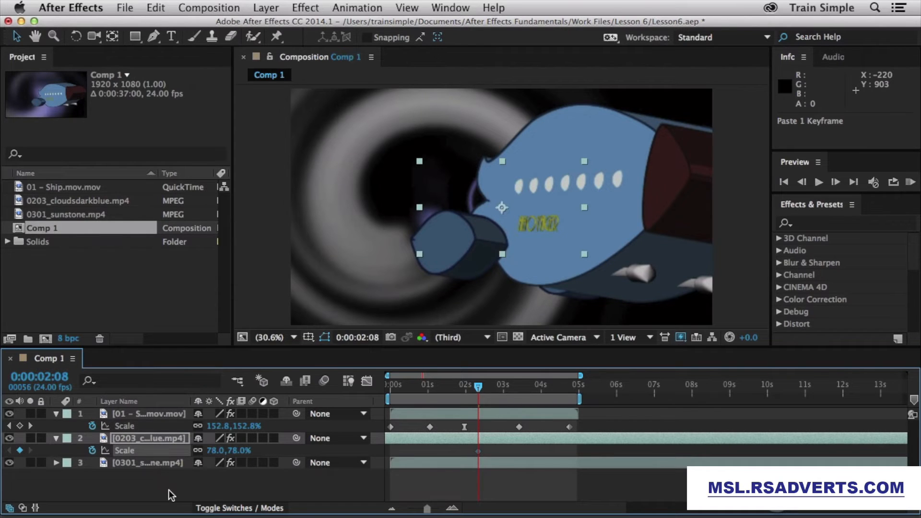
key("super+z")
key("super+z")
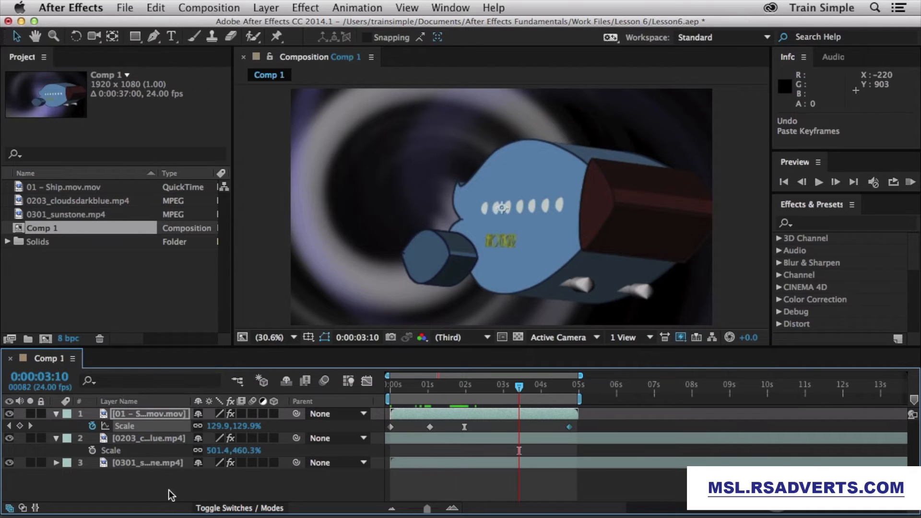
left_click(430, 427)
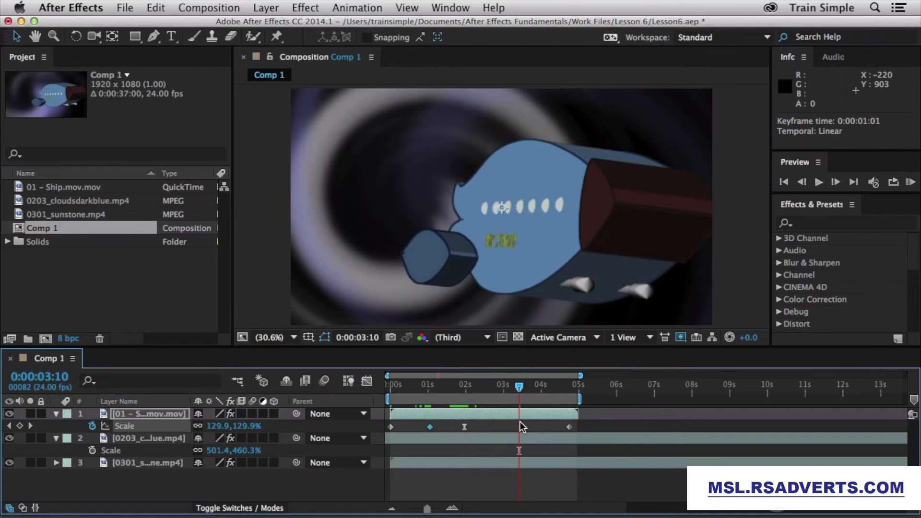
Step: Add a Scale keyframe at 3:10, delete the 69% keyframe at 1:01, and select all Scale keyframes
left_click(20, 426)
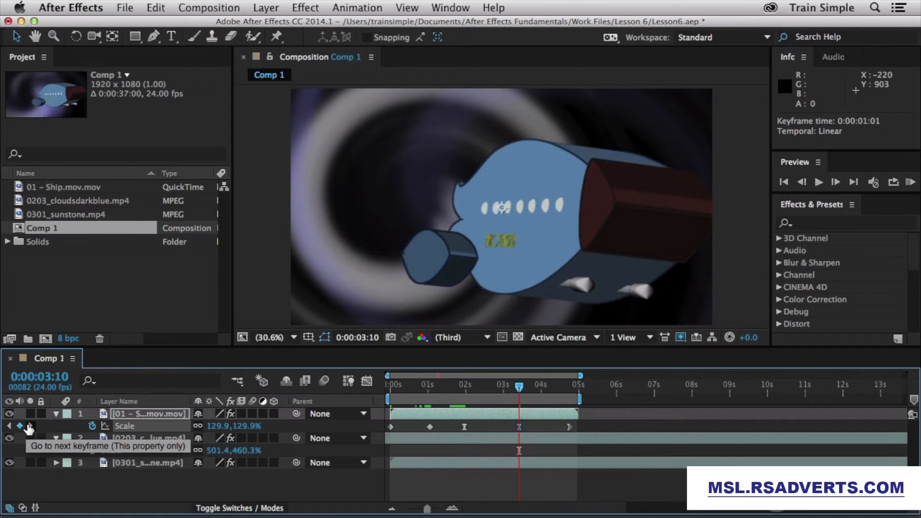
left_click(30, 426)
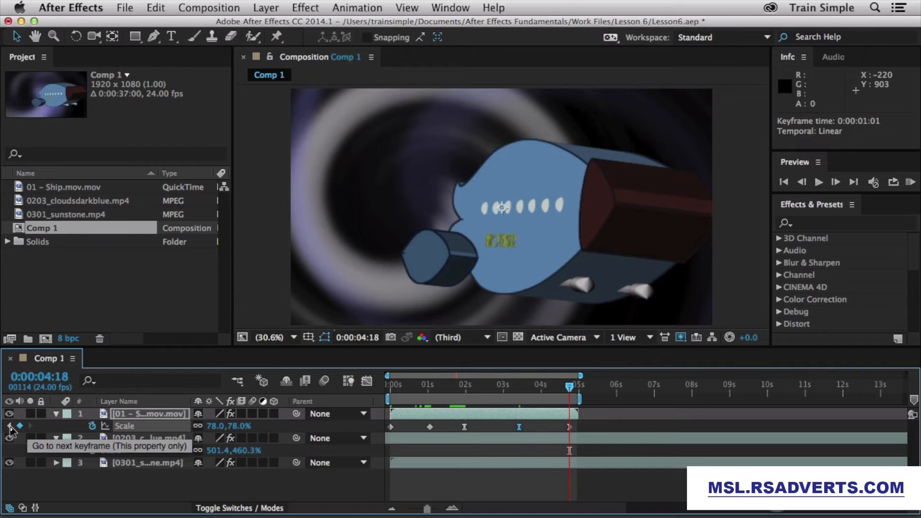
left_click(9, 426)
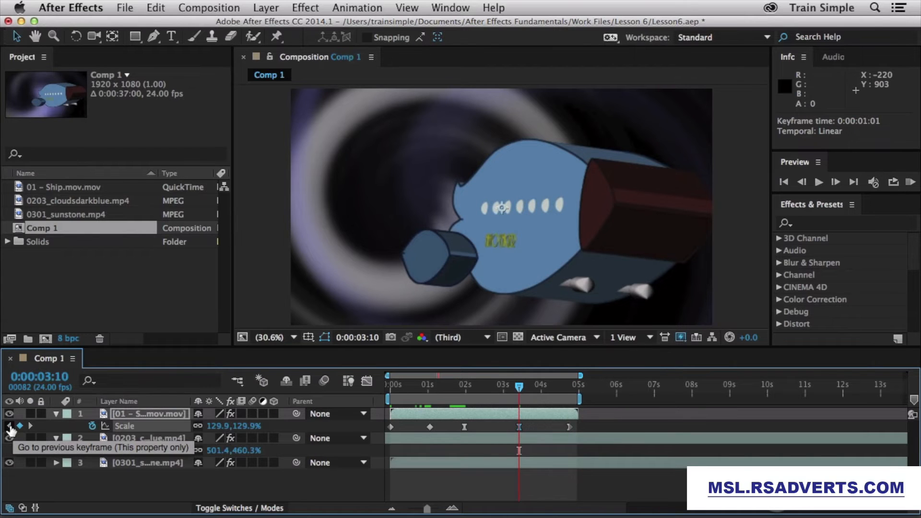
left_click(10, 427)
left_click(10, 426)
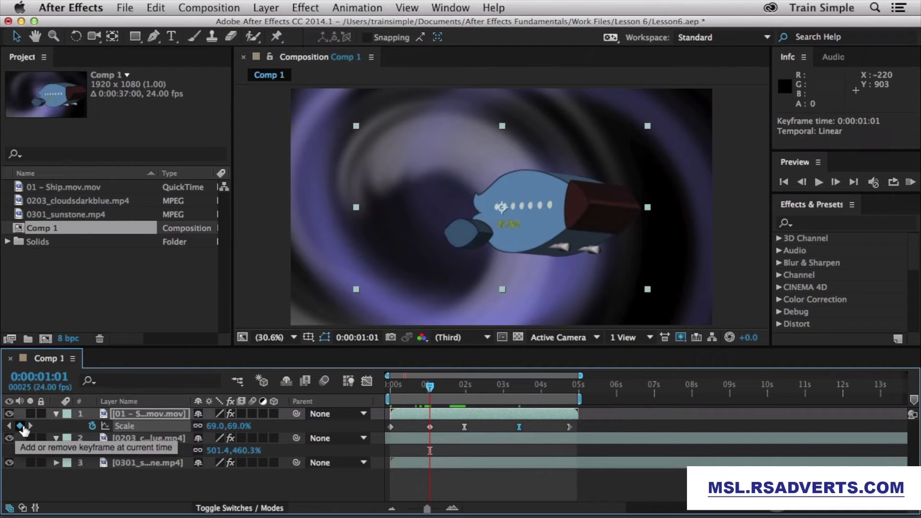
left_click(20, 426)
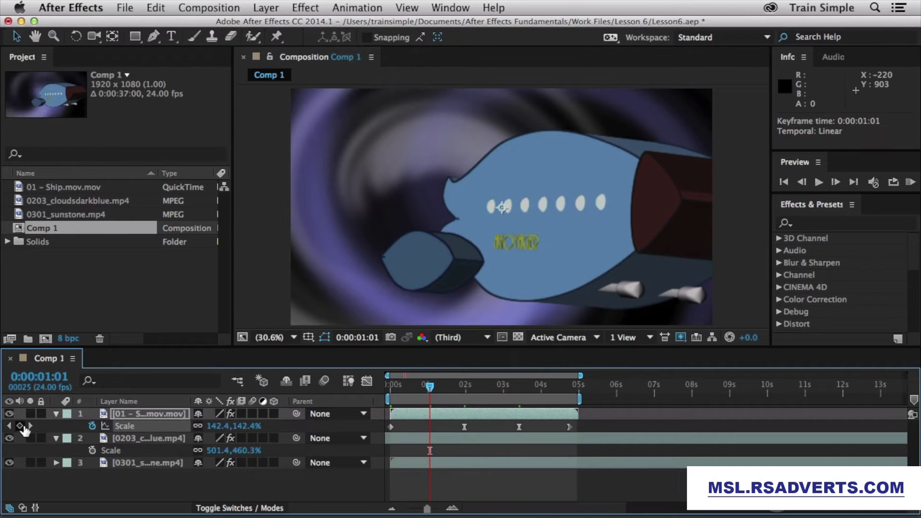
left_click_drag(600, 427, 390, 423)
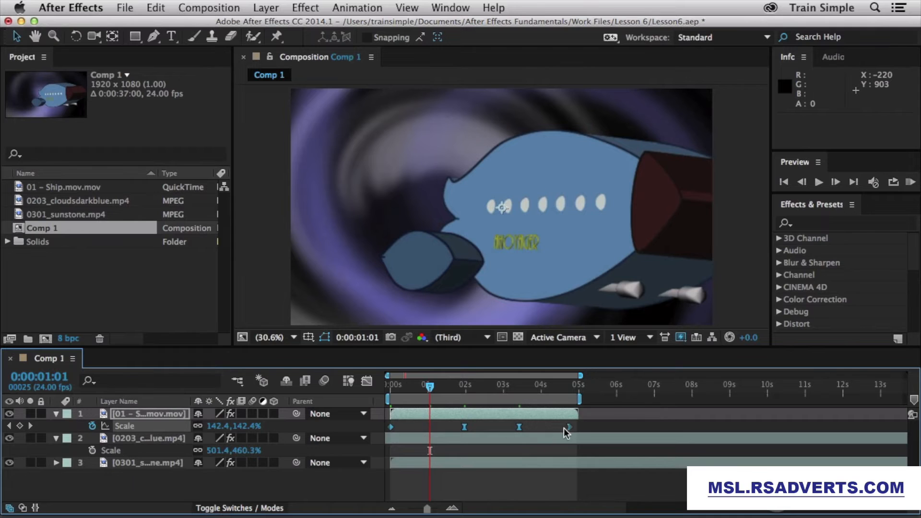
Step: Alt-drag the last Scale keyframe to time-stretch the selected group so it ends near 10 seconds
mouse_move(569, 427)
left_click_drag(569, 427, 704, 426)
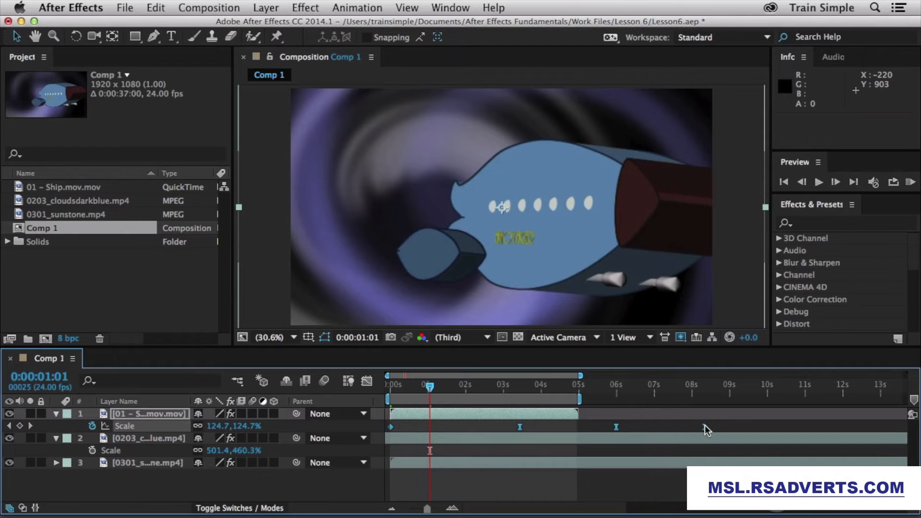
left_click_drag(705, 428, 796, 427)
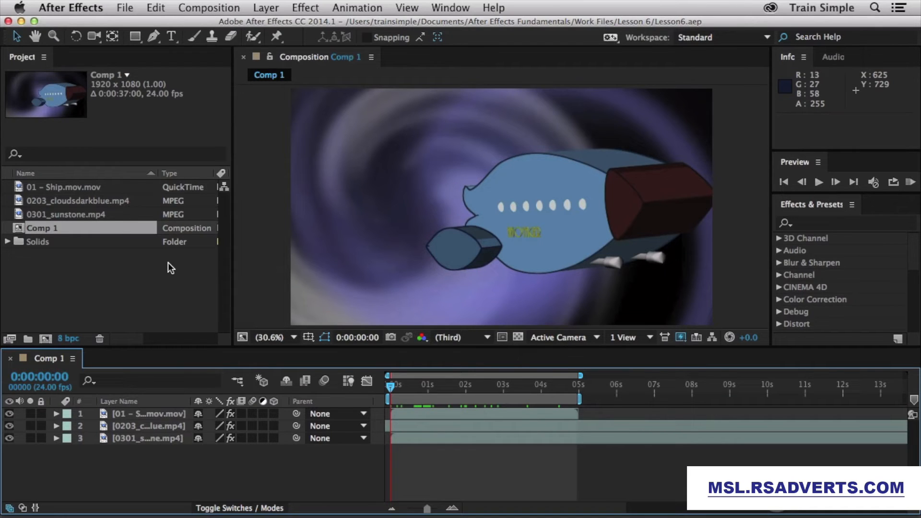
Step: Set the ship's Position X to -203 and start a Position keyframe at 0 seconds
left_click(147, 413)
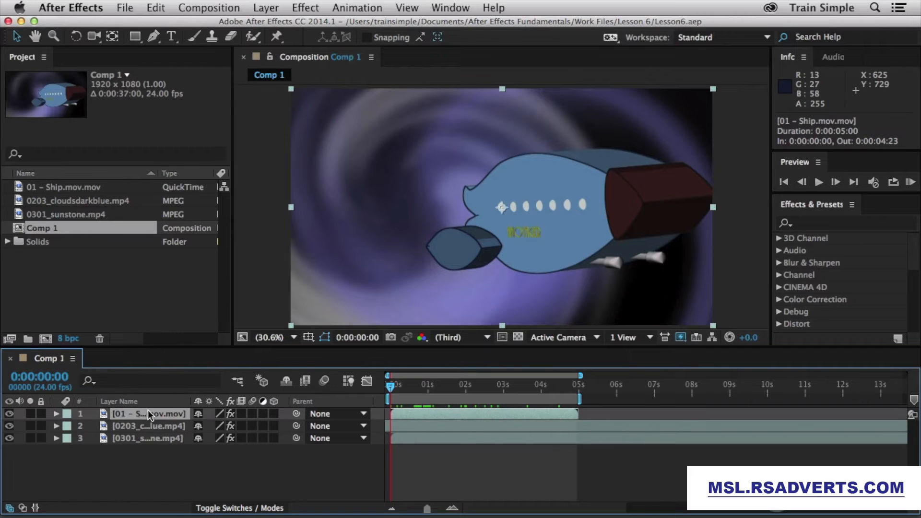
key("p")
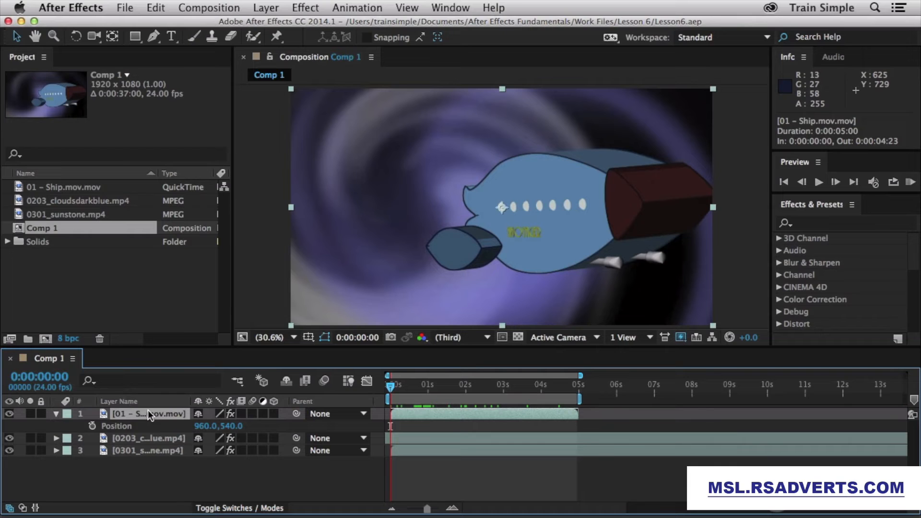
left_click_drag(211, 426, 3, 437)
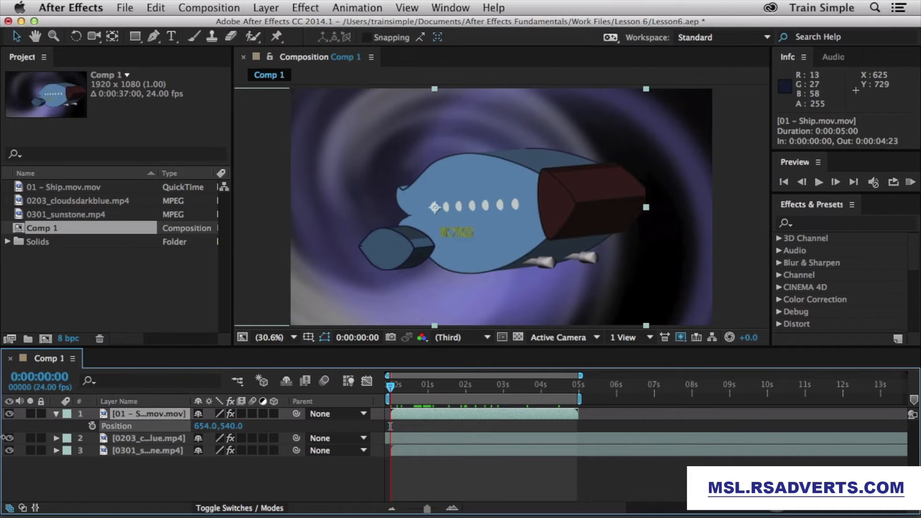
left_click_drag(202, 429, 7, 430)
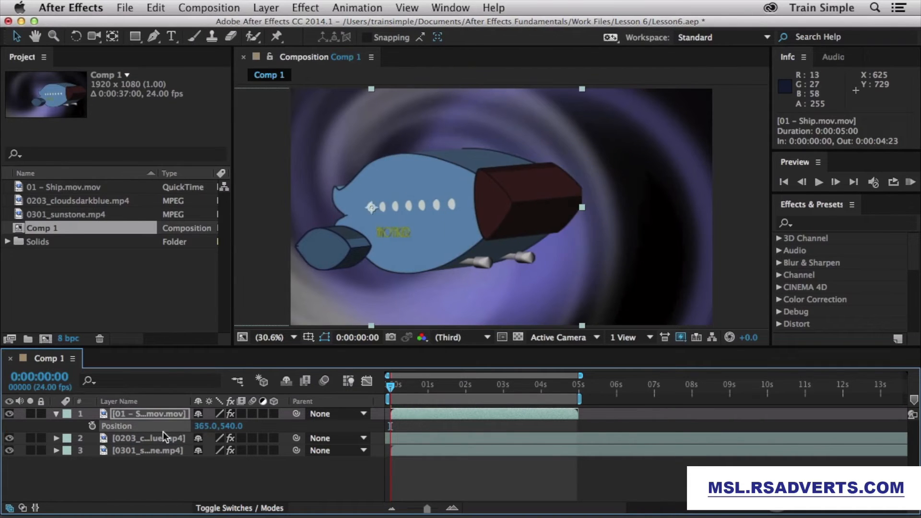
left_click_drag(202, 429, 15, 430)
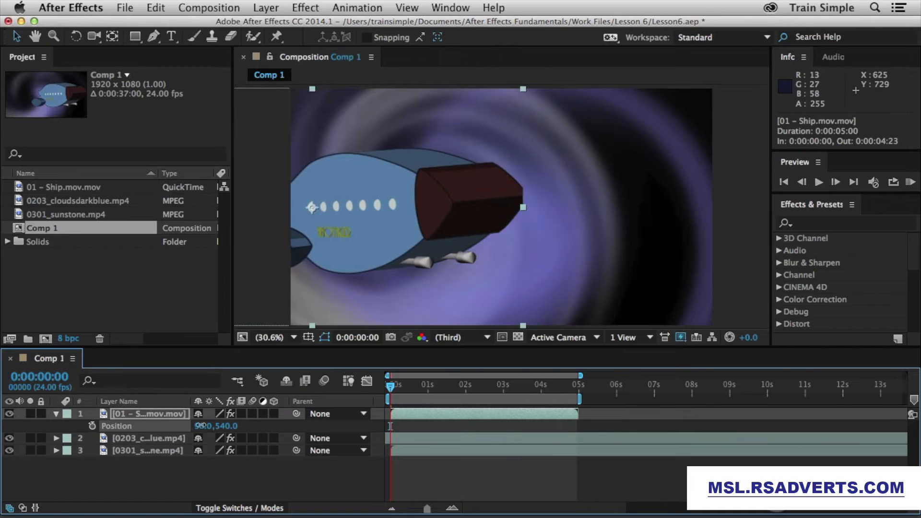
left_click_drag(202, 429, 3, 436)
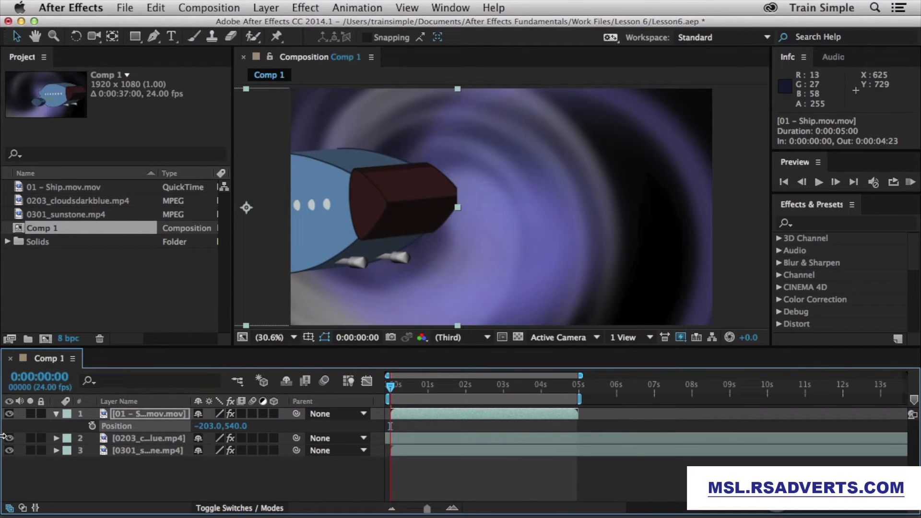
left_click(93, 426)
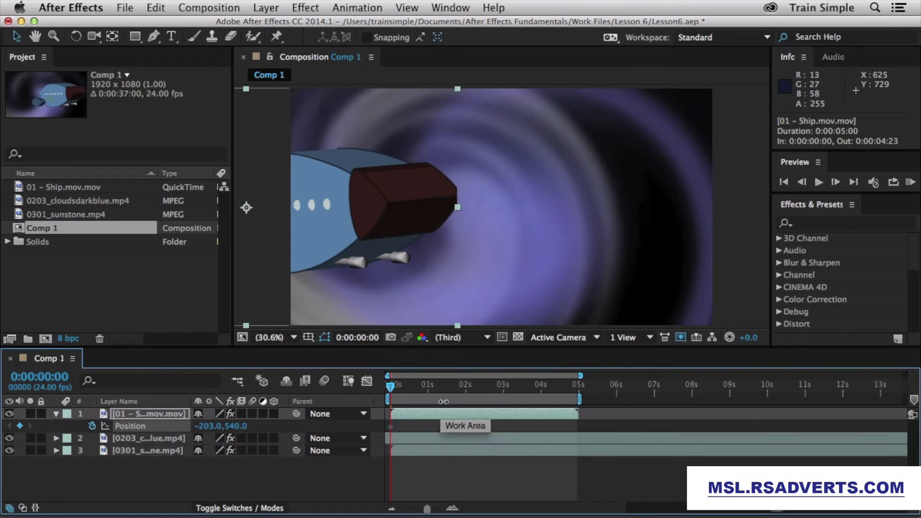
Step: At 2 seconds, move the ship's Position X to 1531 to add the second keyframe
left_click(465, 388)
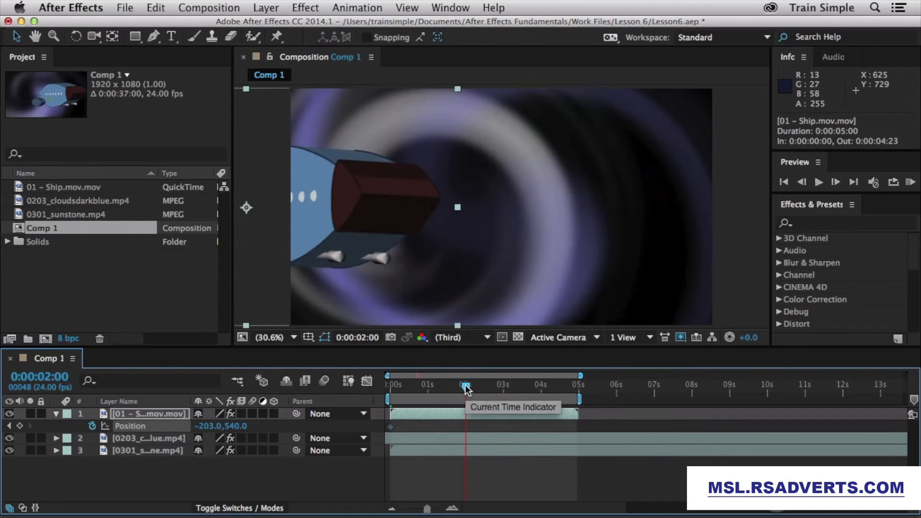
left_click_drag(206, 426, 582, 421)
left_click_drag(198, 427, 914, 417)
left_click_drag(202, 427, 390, 406)
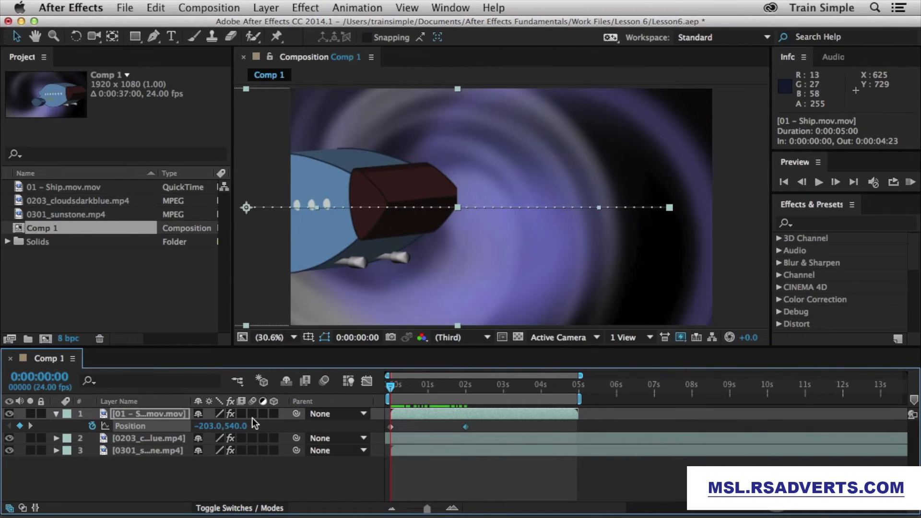
Step: Enable motion blur on the ship layer and the composition, then check the slide at frame 13
left_click(9, 508)
left_click(9, 508)
left_click(250, 414)
left_click(325, 386)
left_click_drag(393, 385, 415, 385)
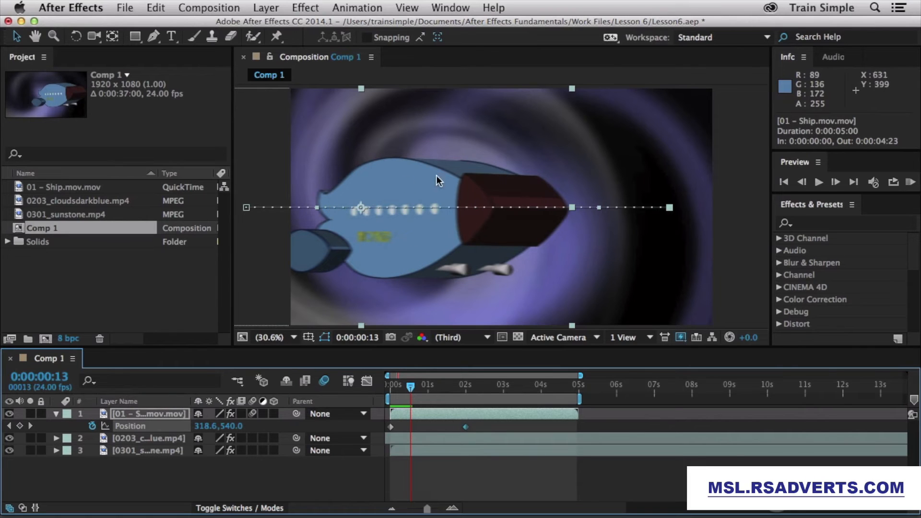
Step: Set the viewer magnification to 50% and scrub ahead to preview the ship
left_click(272, 337)
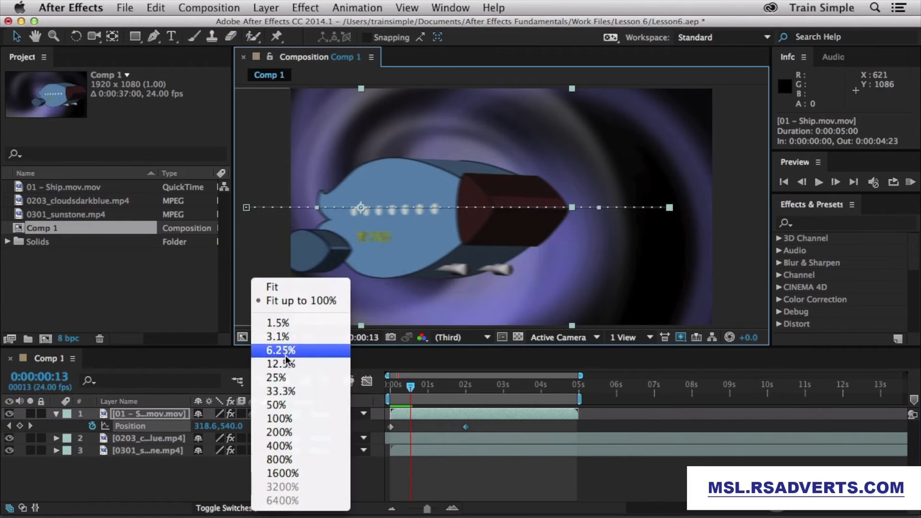
left_click(292, 403)
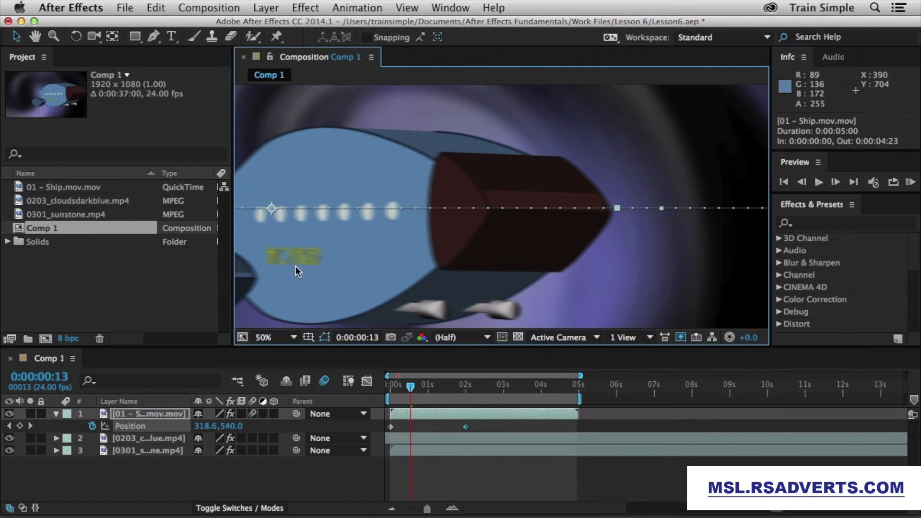
left_click_drag(420, 387, 445, 386)
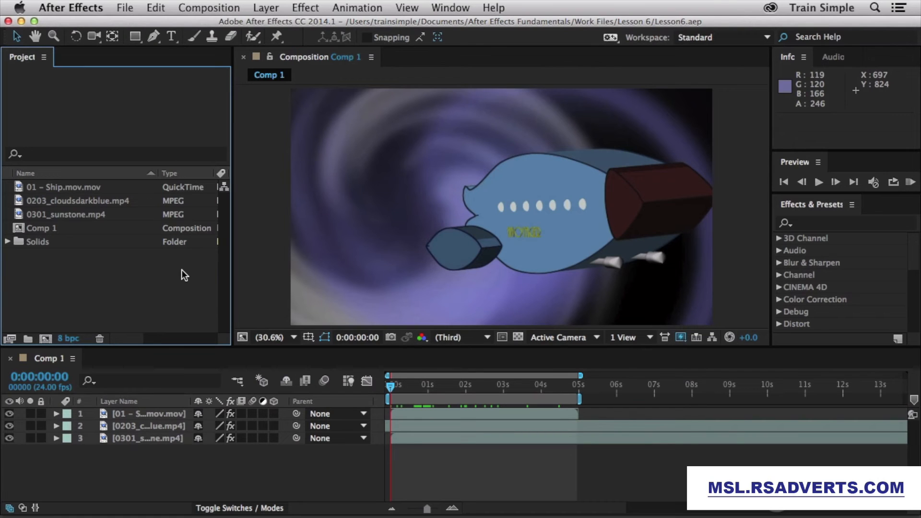
Step: Drag Directional Blur from the Blur & Sharpen category onto the ship in the Composition viewer
left_click(779, 263)
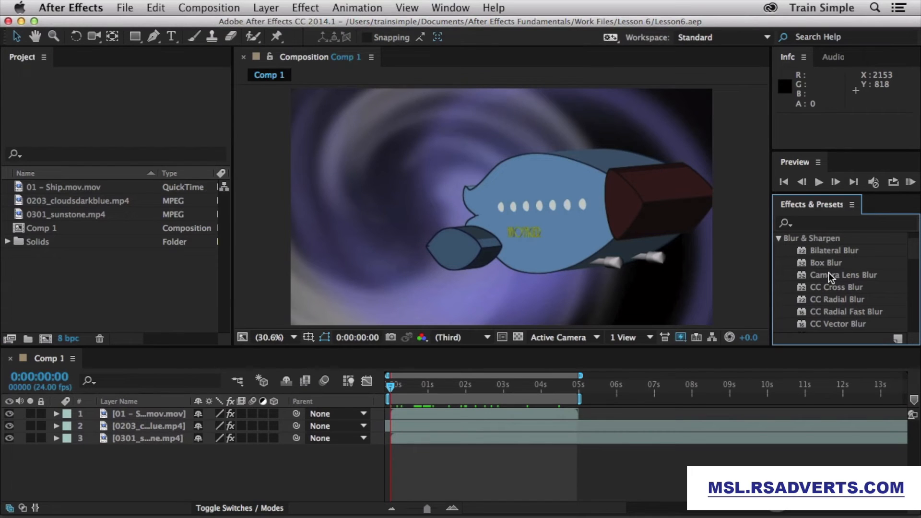
scroll(828, 273, "down", 4)
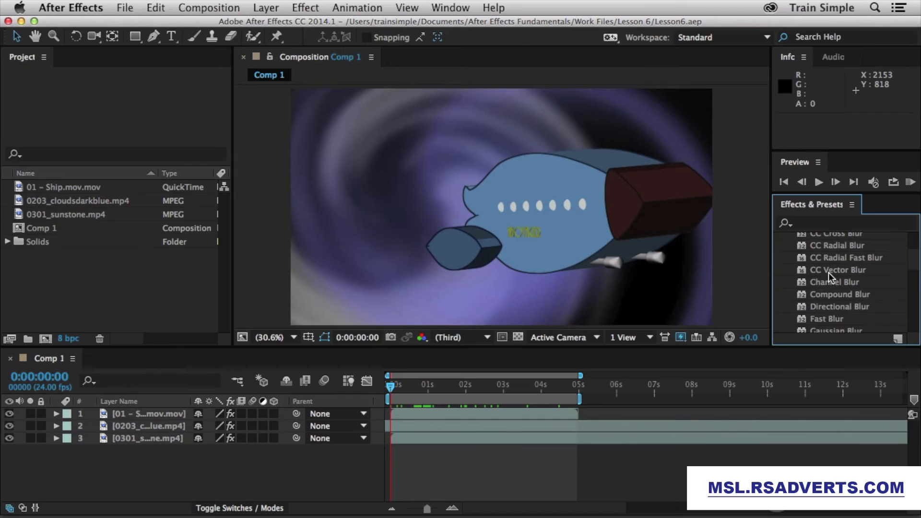
left_click_drag(845, 306, 589, 220)
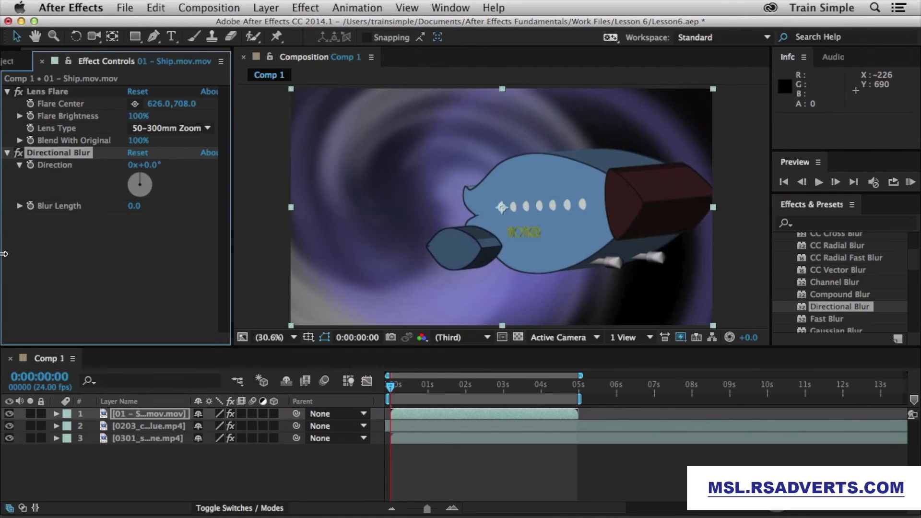
Step: Keyframe the ship's Directional Blur Length at 0.0 at the start and twirl open its Directional Blur properties
left_click_drag(132, 206, 16, 193)
left_click(32, 210)
left_click(56, 414)
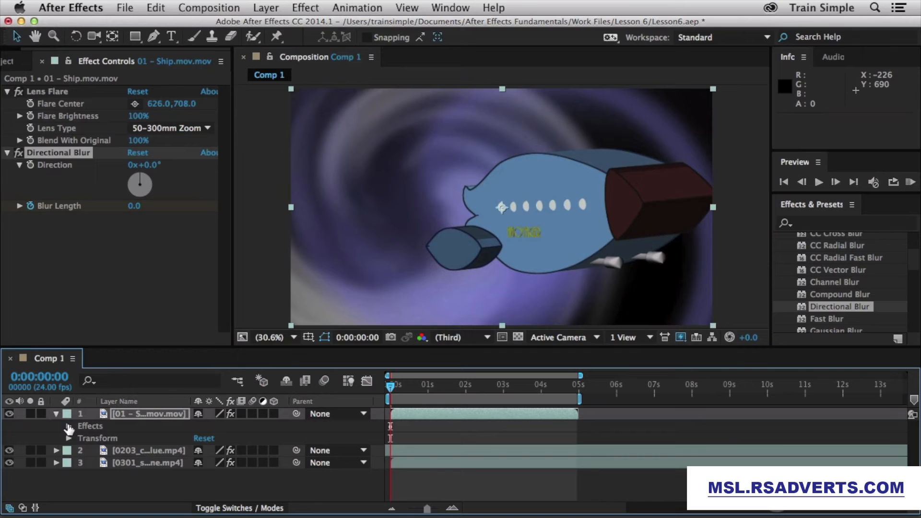
left_click(69, 427)
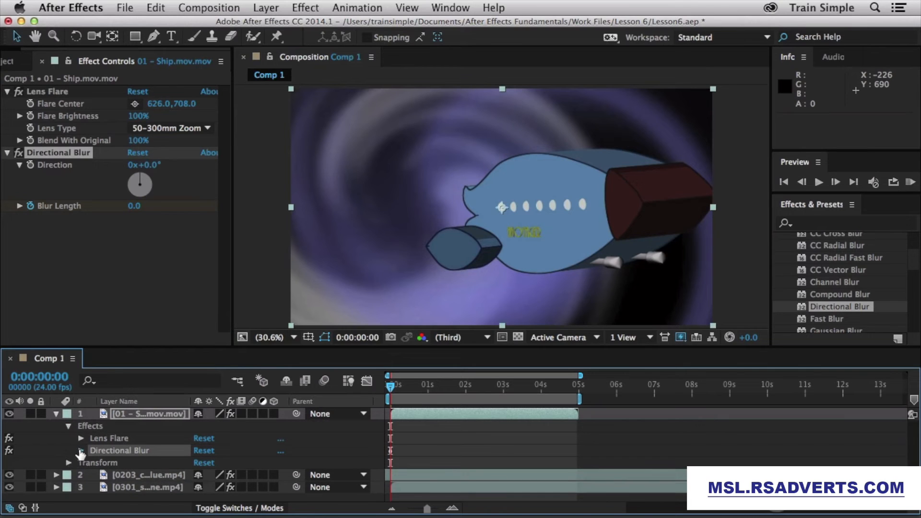
left_click(81, 451)
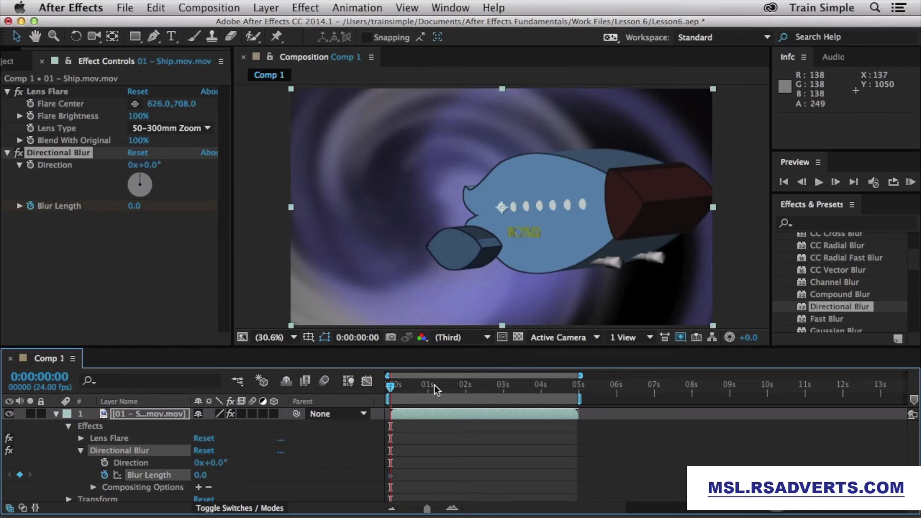
Step: Ramp Blur Length up to 139.0 at 0:00:01:23 and add a starting Direction keyframe at 0°
left_click(463, 387)
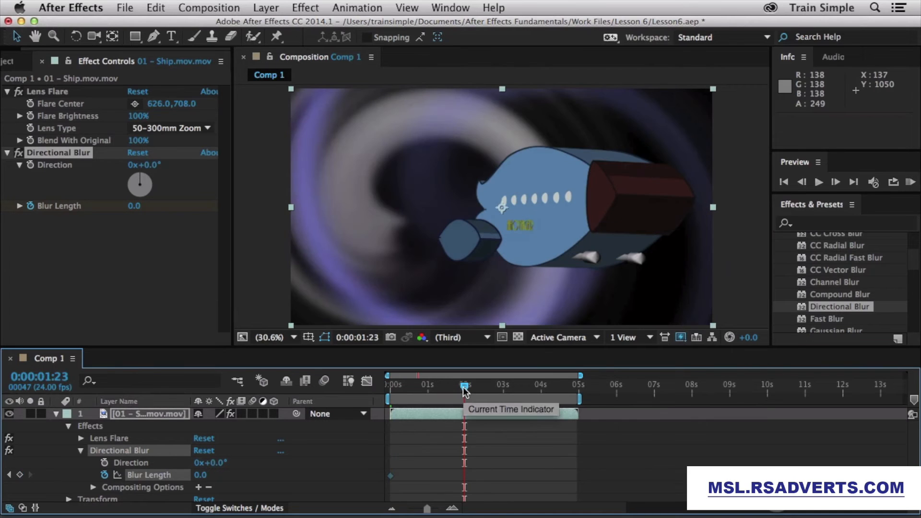
left_click_drag(134, 211, 193, 211)
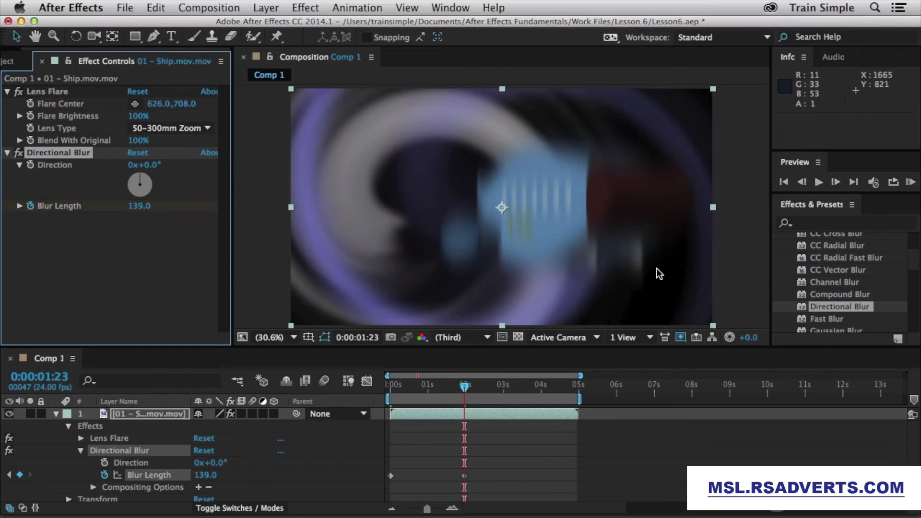
left_click_drag(464, 387, 381, 388)
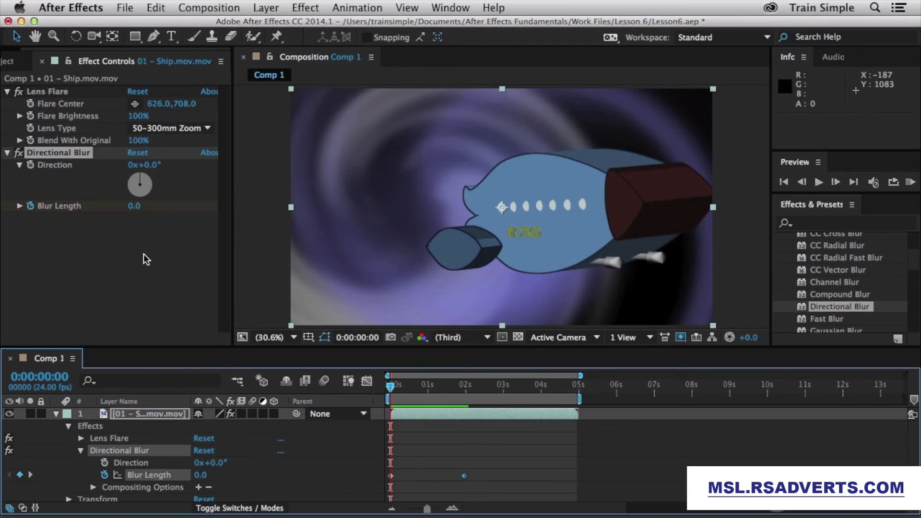
left_click(30, 165)
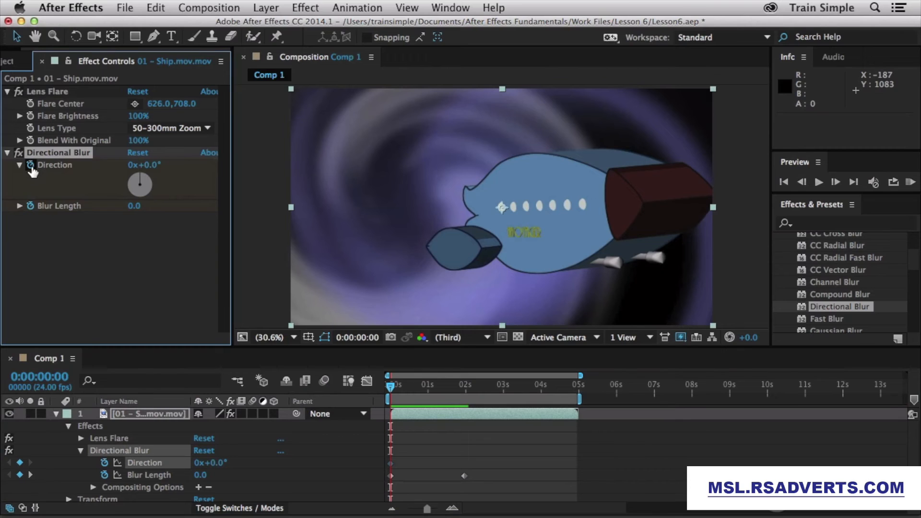
left_click_drag(460, 389, 463, 391)
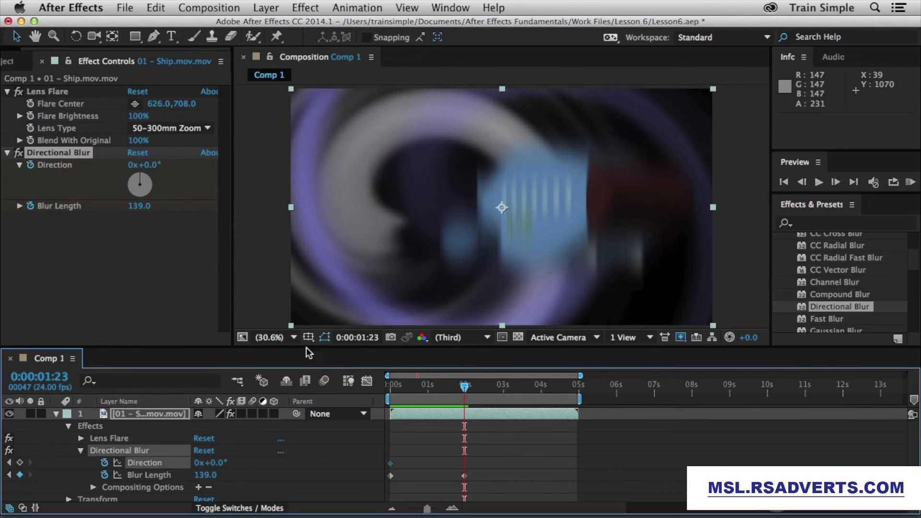
Step: Rotate the blur Direction to about -80° at 0:00:01:23, then straighten it at an earlier frame
left_click_drag(146, 180, 109, 181)
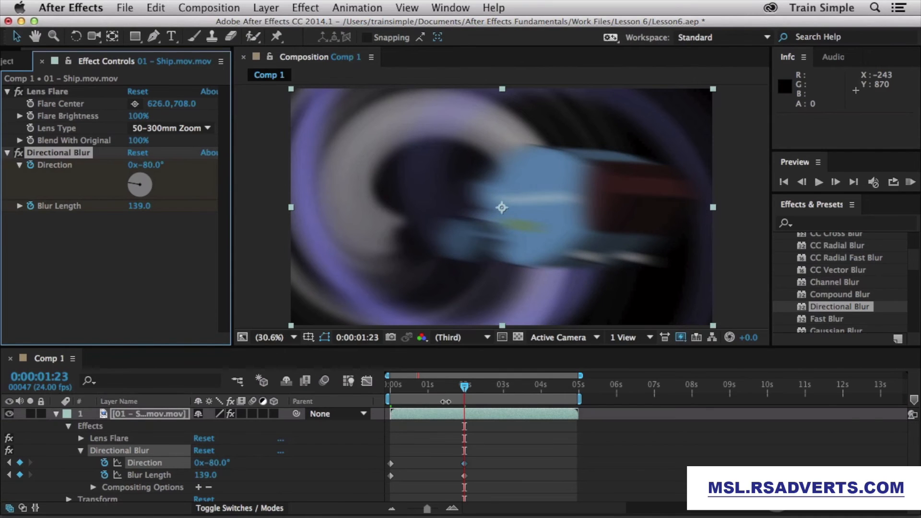
left_click_drag(465, 392, 419, 390)
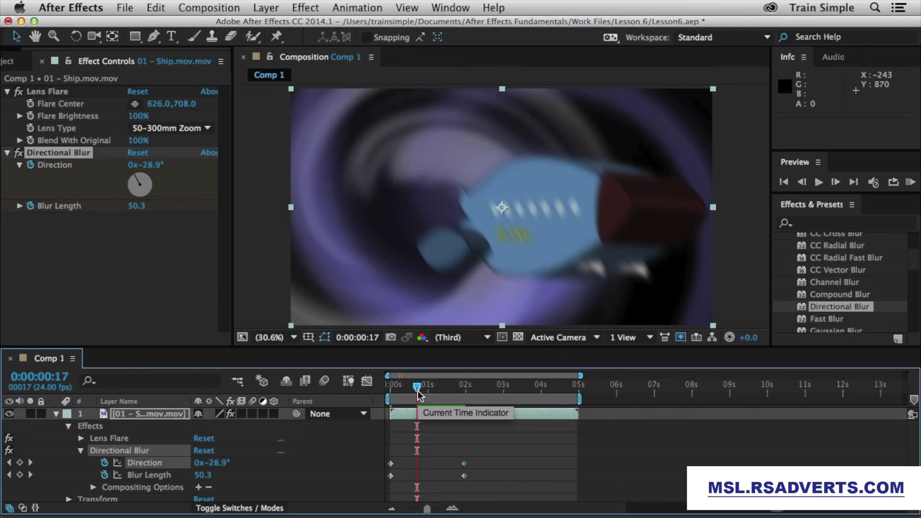
left_click_drag(222, 465, 270, 466)
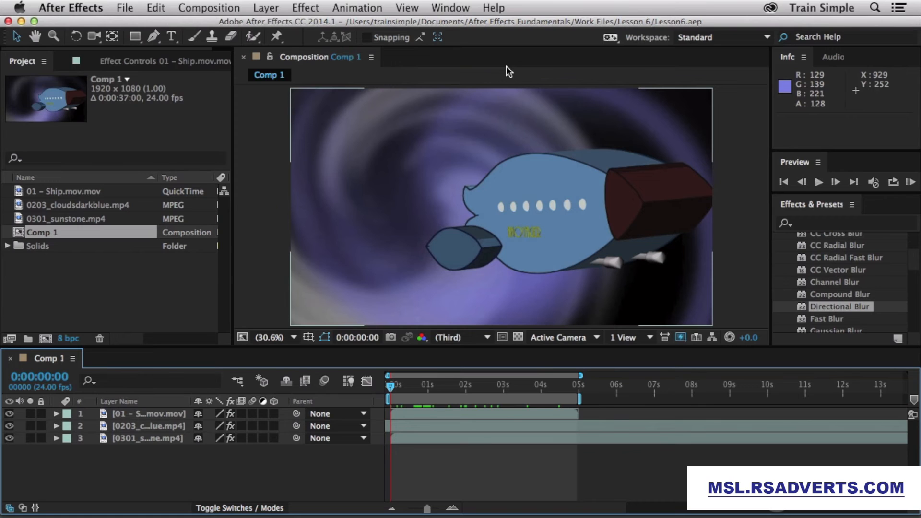
Step: Keyframe the ship's Scale from 100% at the start down to 52% at 0:00:02:00
left_click(159, 414)
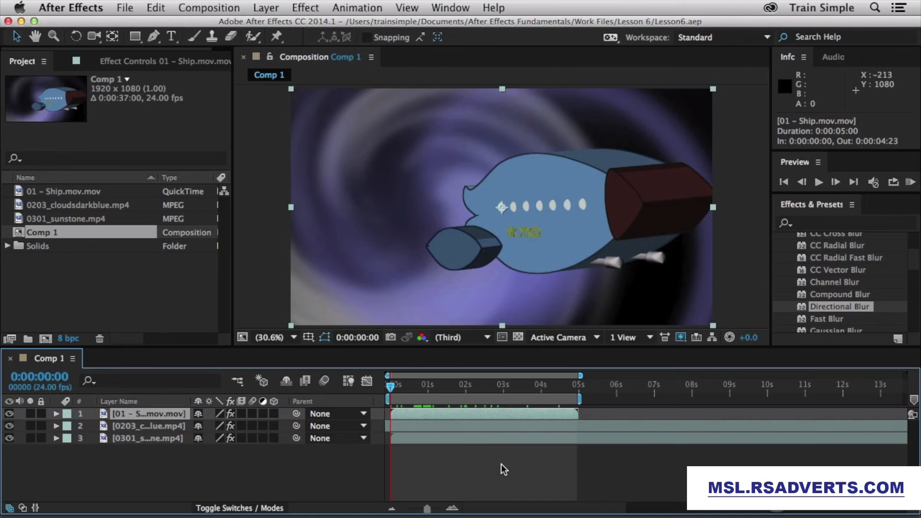
key("s")
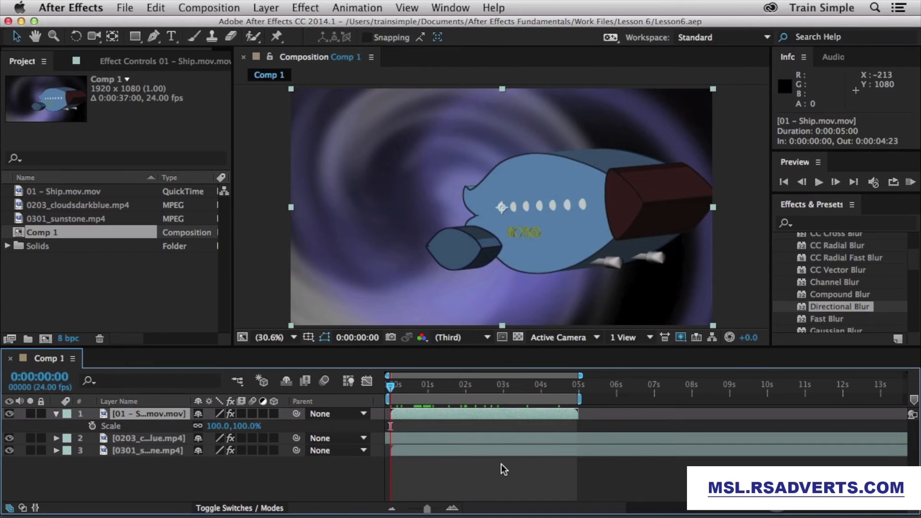
left_click(92, 426)
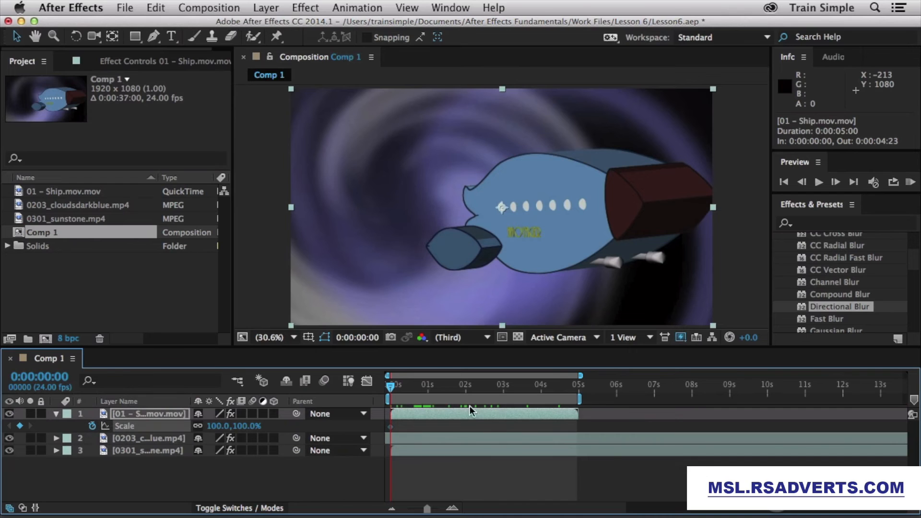
left_click(465, 385)
left_click_drag(216, 426, 185, 426)
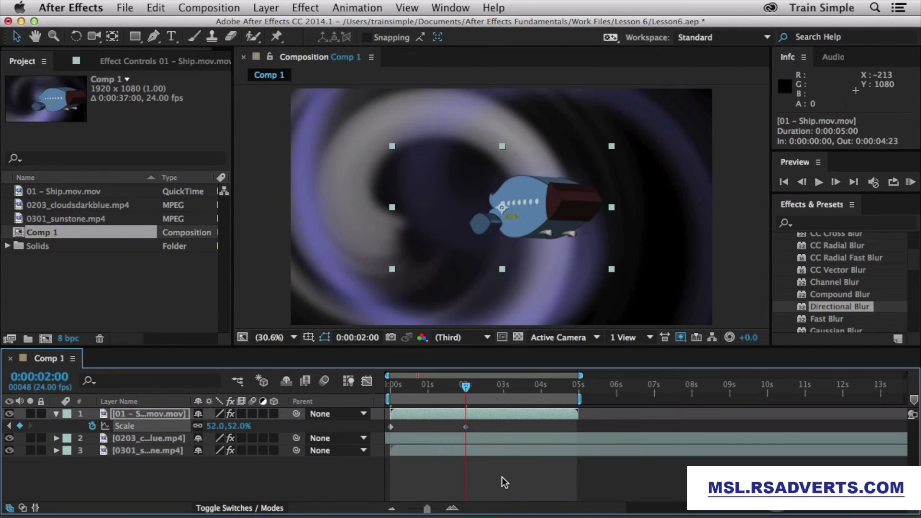
key("shift+p")
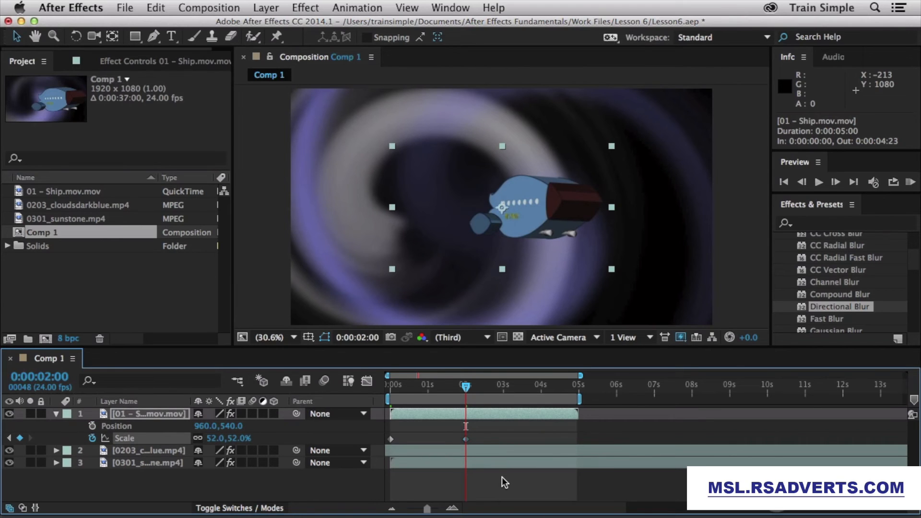
Step: Keyframe the ship's Position at 0s and move it left of centre at two seconds, then view its speed graph
left_click_drag(402, 388, 387, 388)
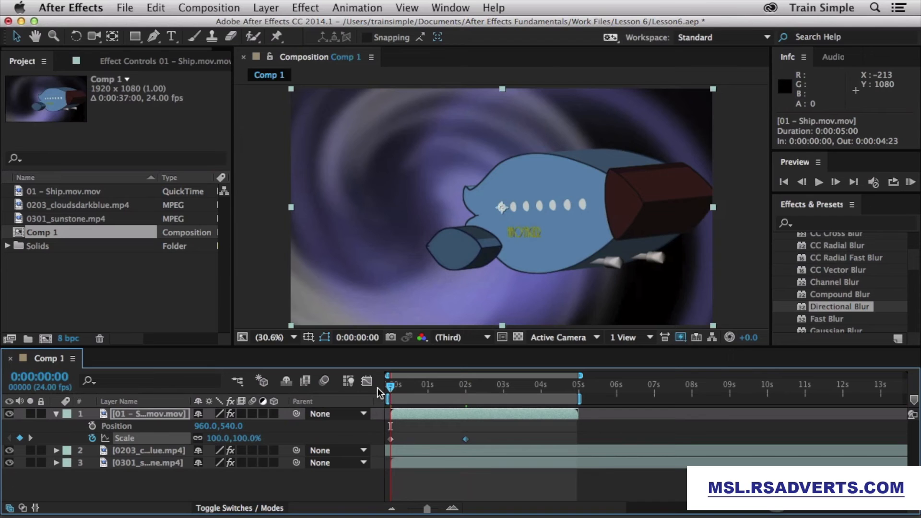
left_click(91, 426)
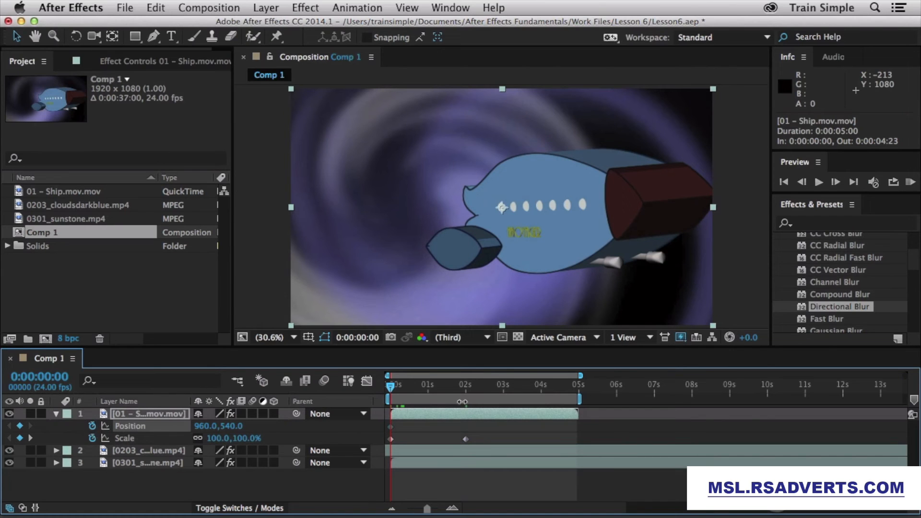
left_click(467, 387)
left_click(465, 387)
left_click_drag(557, 195, 392, 200)
mouse_move(473, 390)
left_mouse_down()
mouse_move(404, 391)
mouse_move(460, 385)
left_mouse_up()
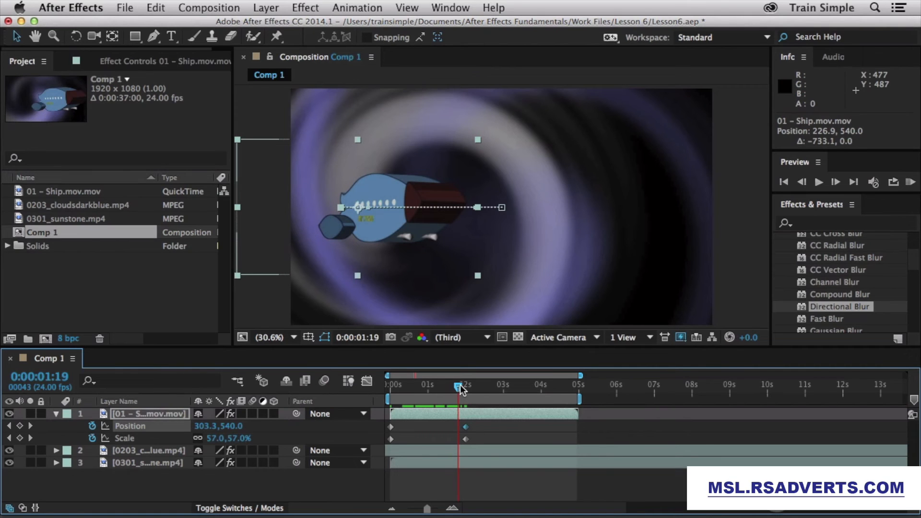
left_click(367, 382)
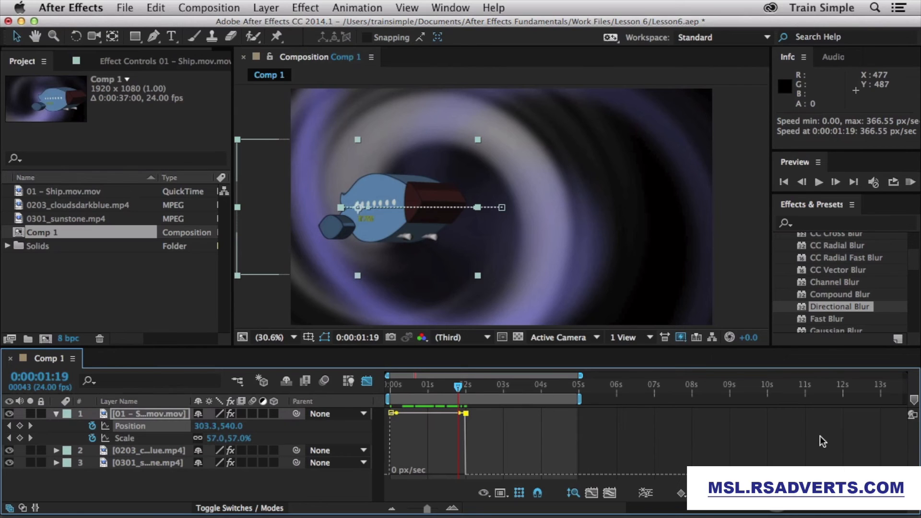
Step: Ease the ship into its last Position keyframe at 2 seconds, lowering speed and extending influence to about 88%
left_click(134, 440)
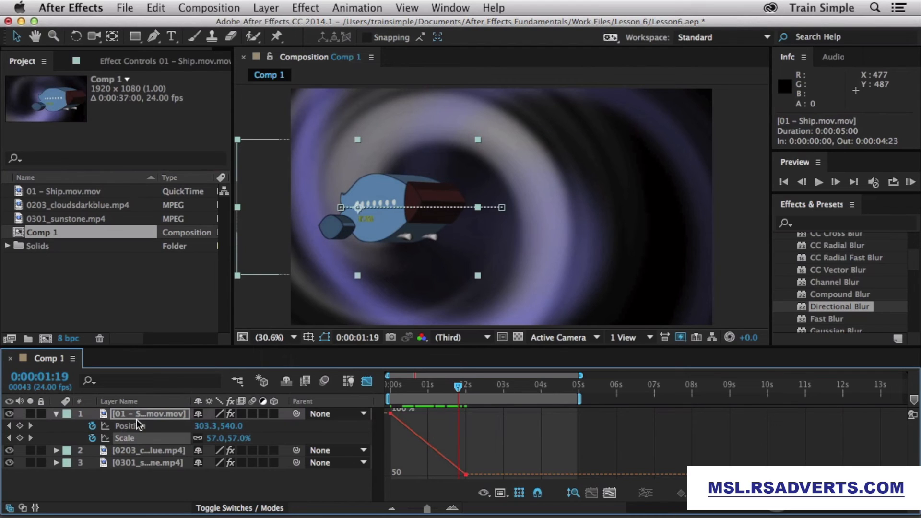
left_click(139, 428)
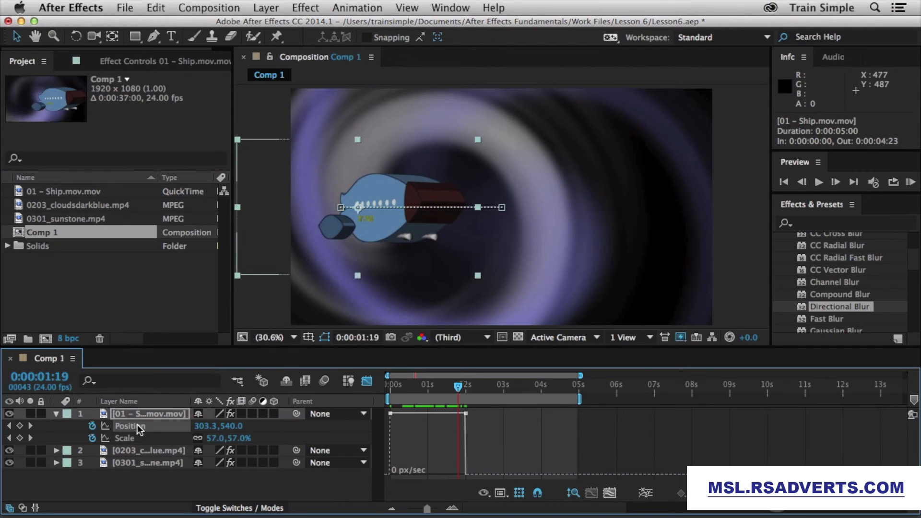
left_click(138, 428)
mouse_move(457, 387)
left_mouse_down()
mouse_move(389, 391)
mouse_move(459, 391)
left_mouse_up()
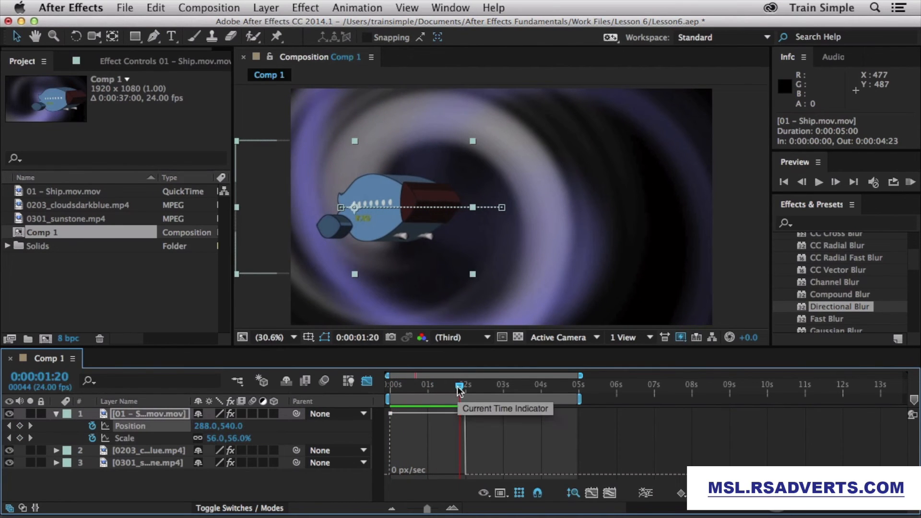
mouse_move(466, 413)
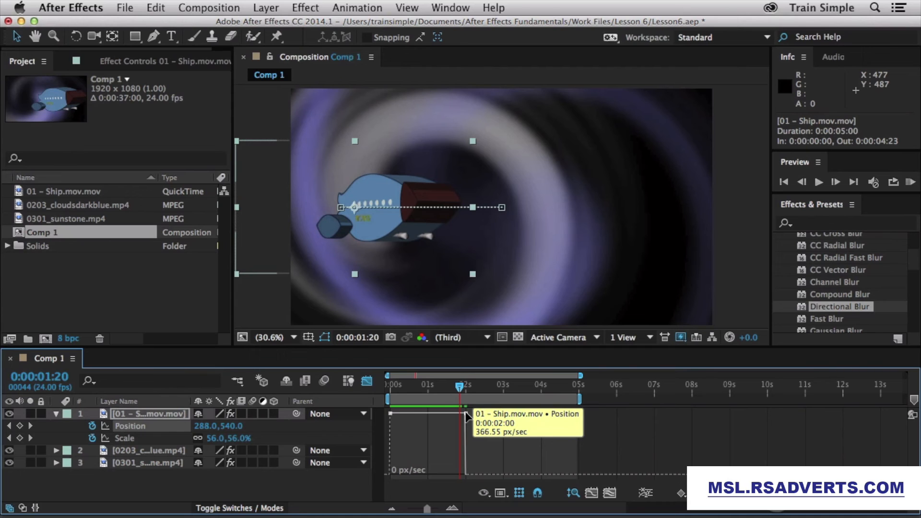
left_click_drag(466, 414, 459, 452)
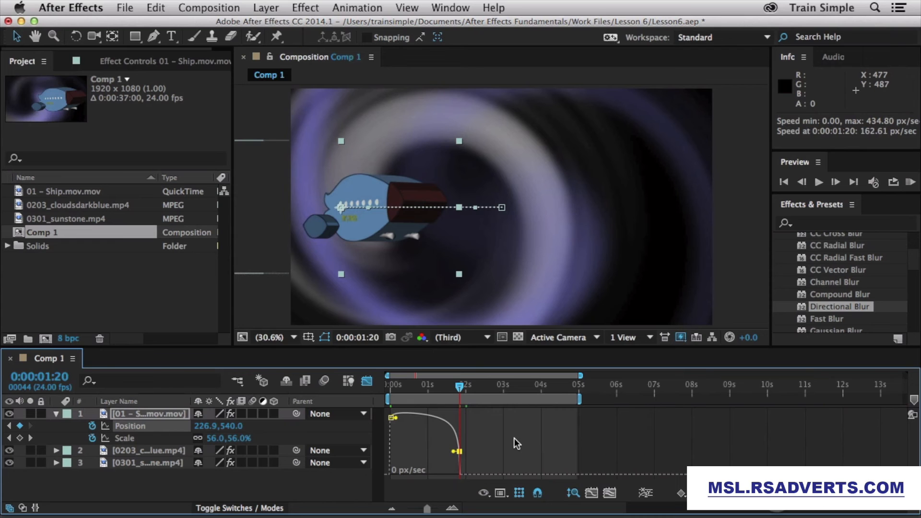
mouse_move(460, 386)
left_mouse_down()
mouse_move(387, 392)
mouse_move(454, 387)
left_mouse_up()
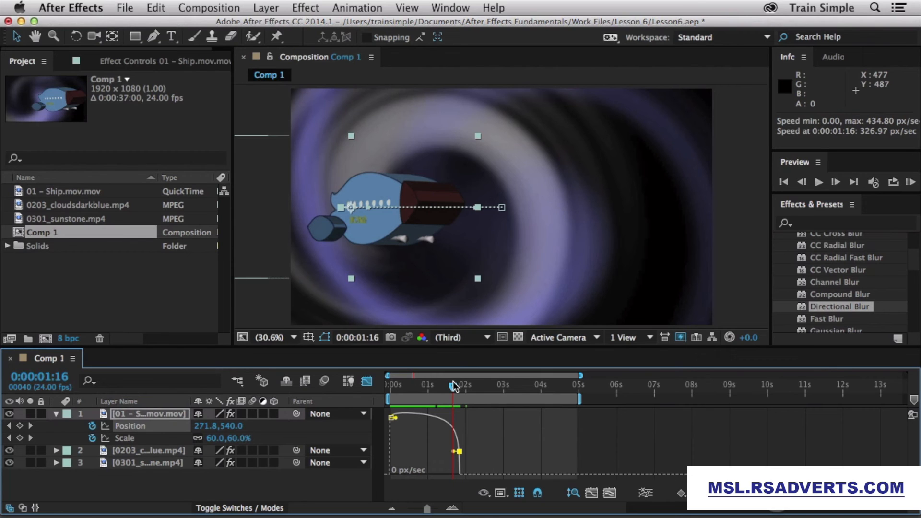
left_click_drag(454, 451, 431, 450)
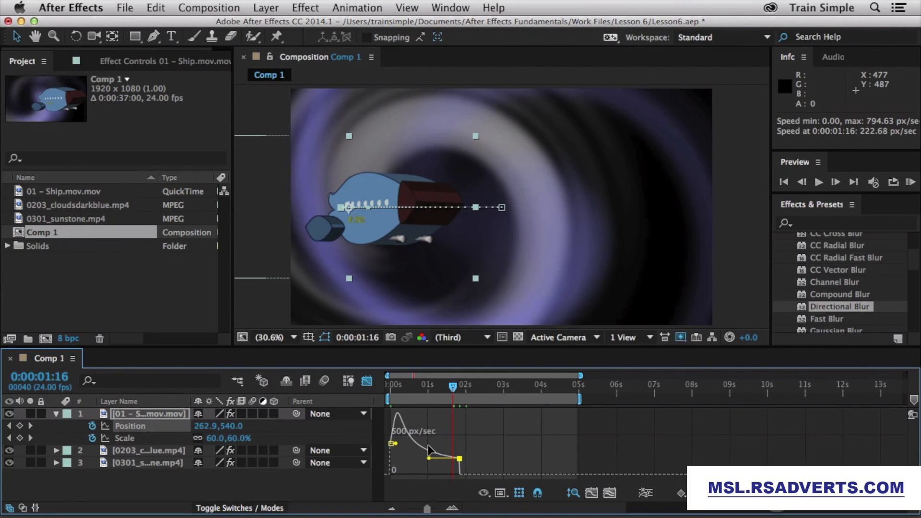
Step: Show the Scale and Position curves together in the Graph Editor, checking its property and graph-type menus
left_click(480, 491)
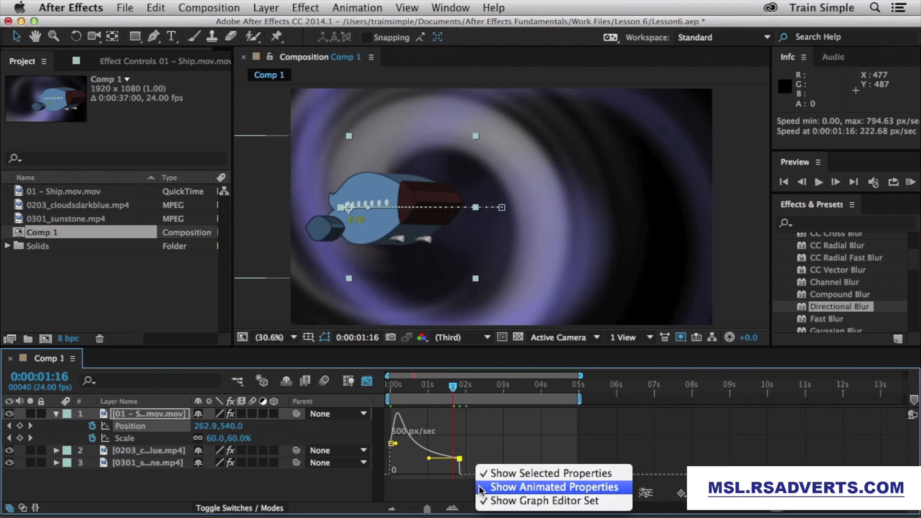
left_click(435, 497)
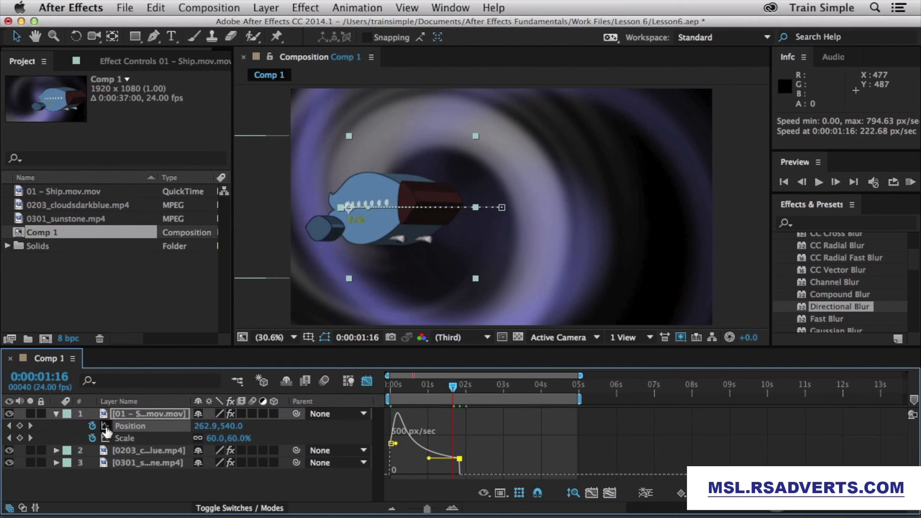
left_click(133, 440)
left_click(135, 430, "shift")
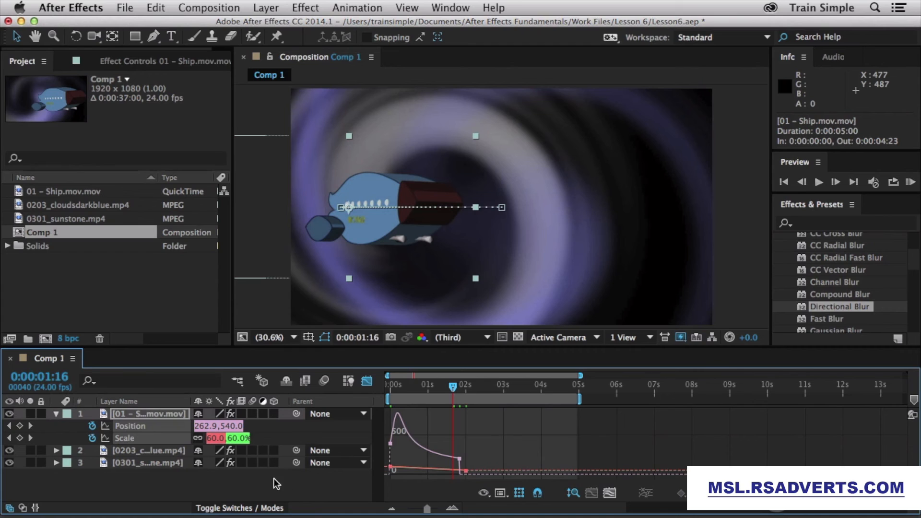
left_click(499, 494)
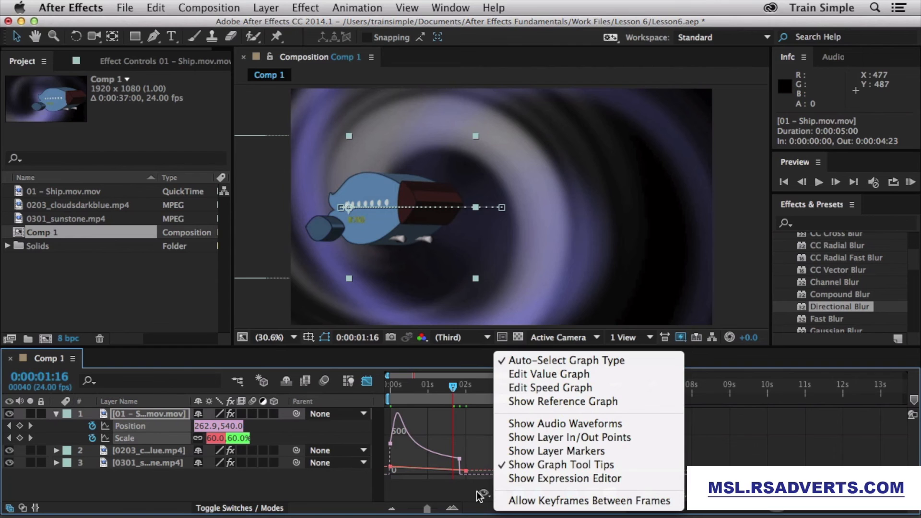
left_click(458, 497)
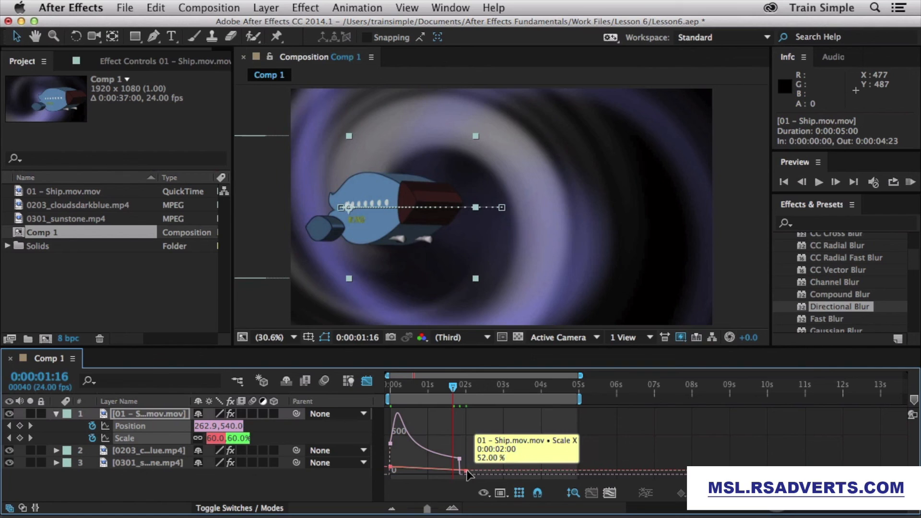
Step: Raise the ship's Scale keyframe value by dragging its handle in the Graph Editor
left_click_drag(466, 472, 513, 462)
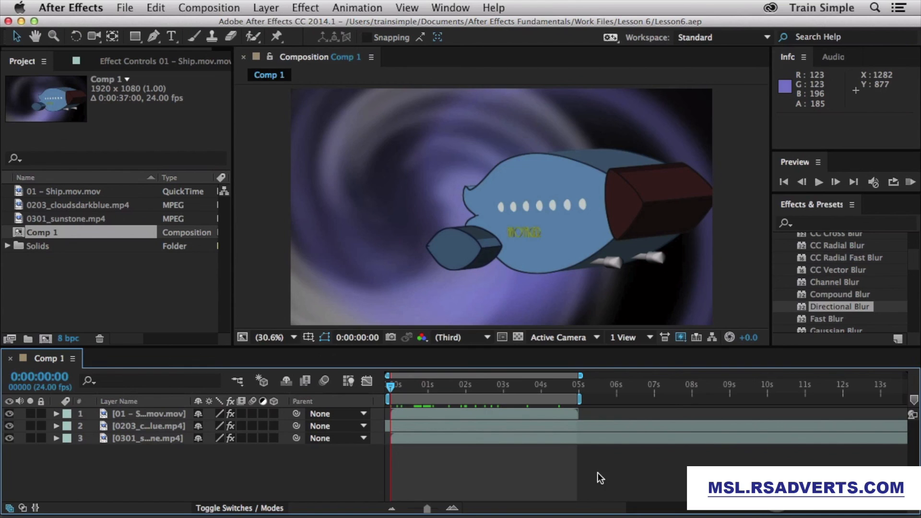
Step: Enable Time Remapping on the ship layer from its context menu's Time submenu
right_click(522, 409)
mouse_move(600, 478)
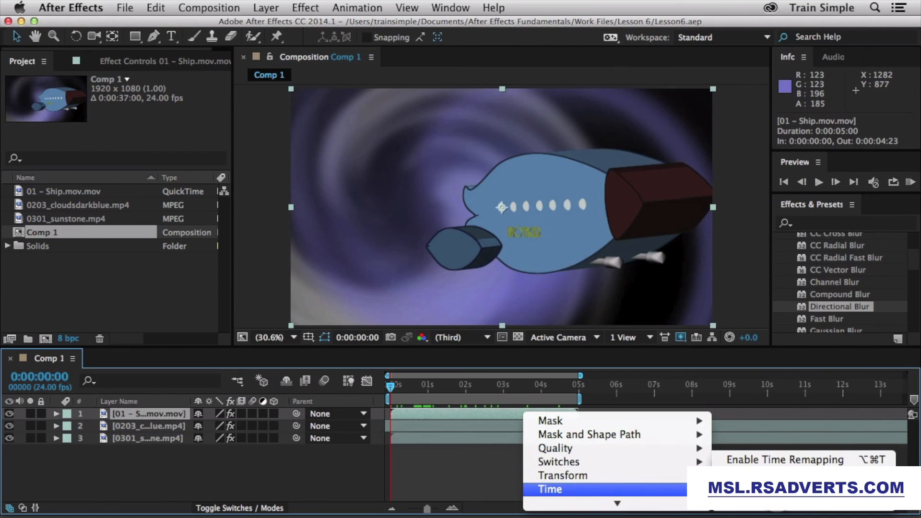
left_click(766, 461)
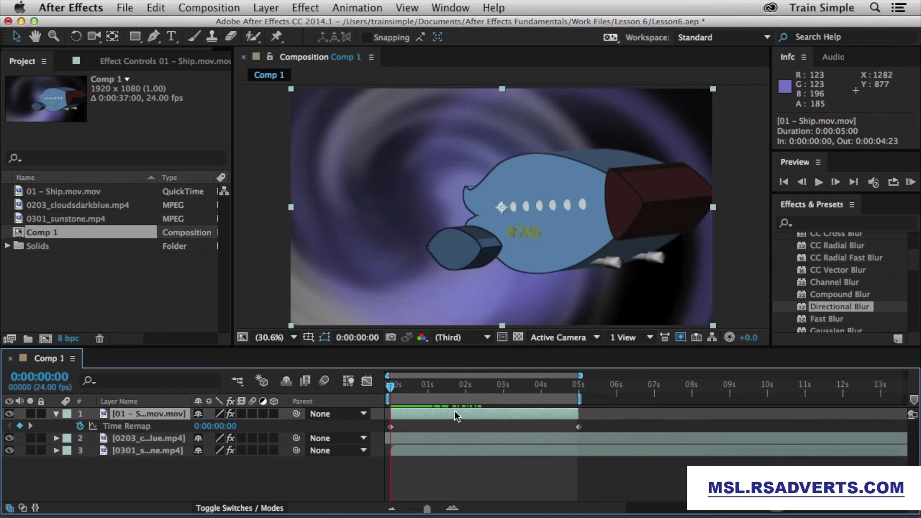
Step: Add a Time Remap keyframe at 1 second mapped to an earlier ship frame
left_click(428, 389)
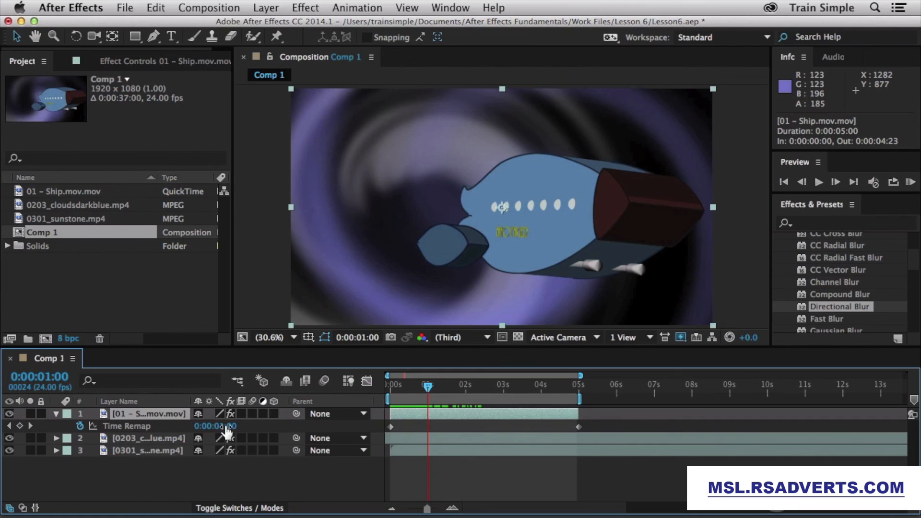
left_click_drag(226, 426, 206, 430)
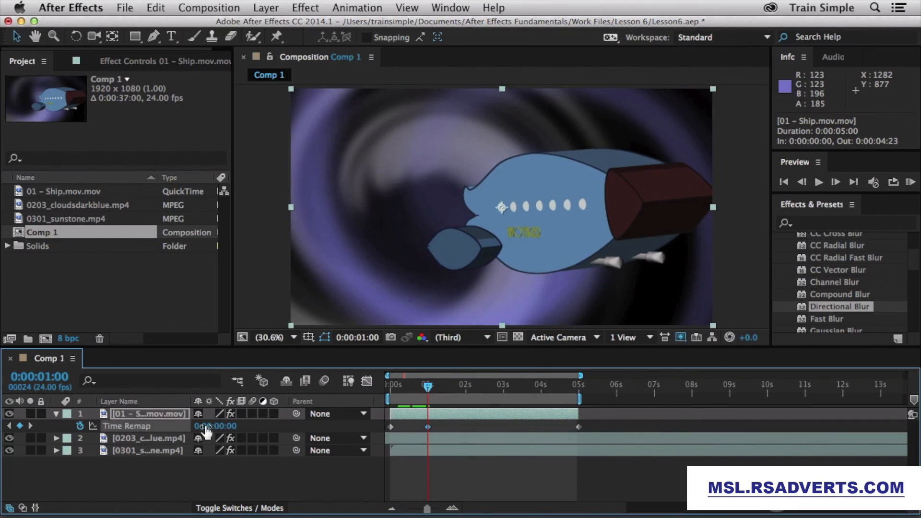
left_click_drag(428, 389, 461, 387)
Step: Add a Time Remap keyframe at 0:00:02:22 with value 0:00:01:12 and preview the retimed ship
left_click_drag(467, 386, 477, 384)
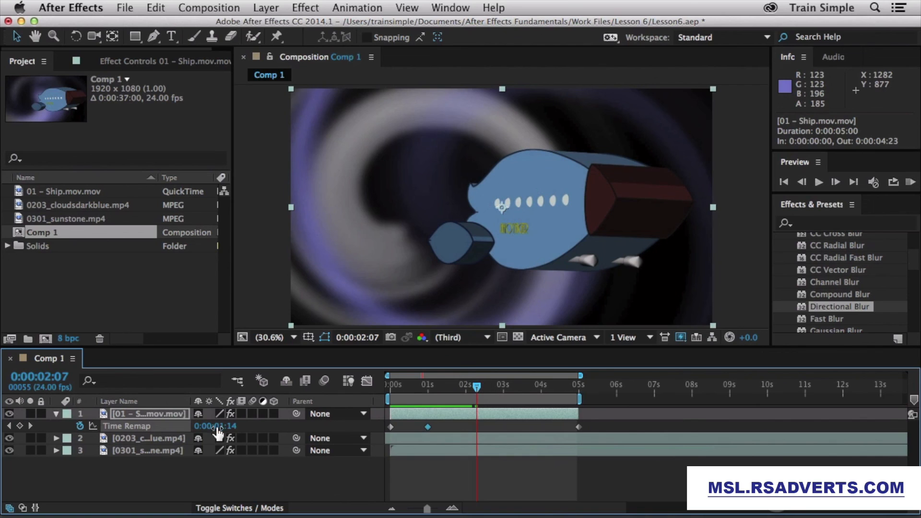
left_click_drag(485, 386, 488, 384)
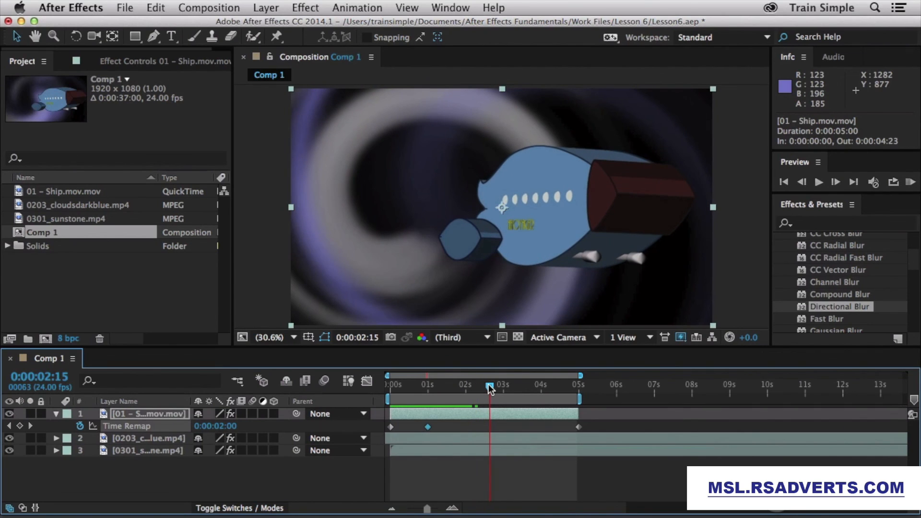
left_click_drag(489, 385, 499, 385)
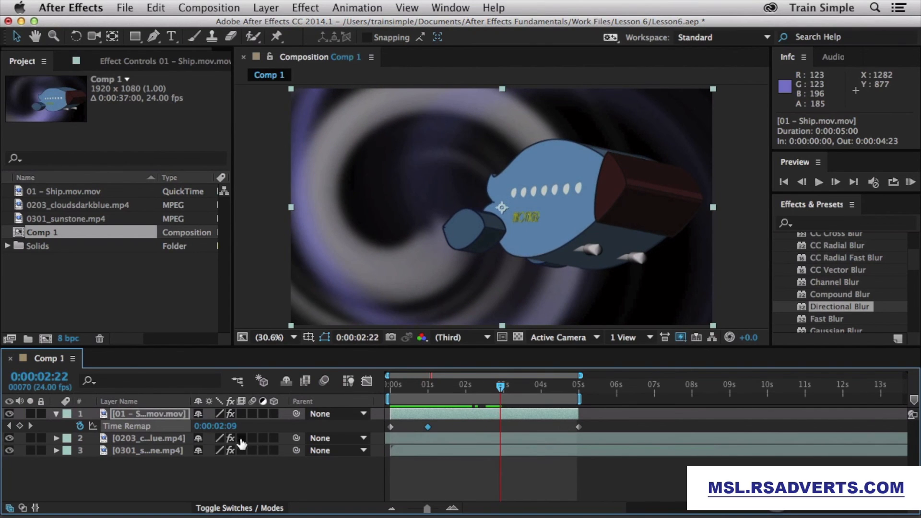
left_click_drag(230, 431, 215, 426)
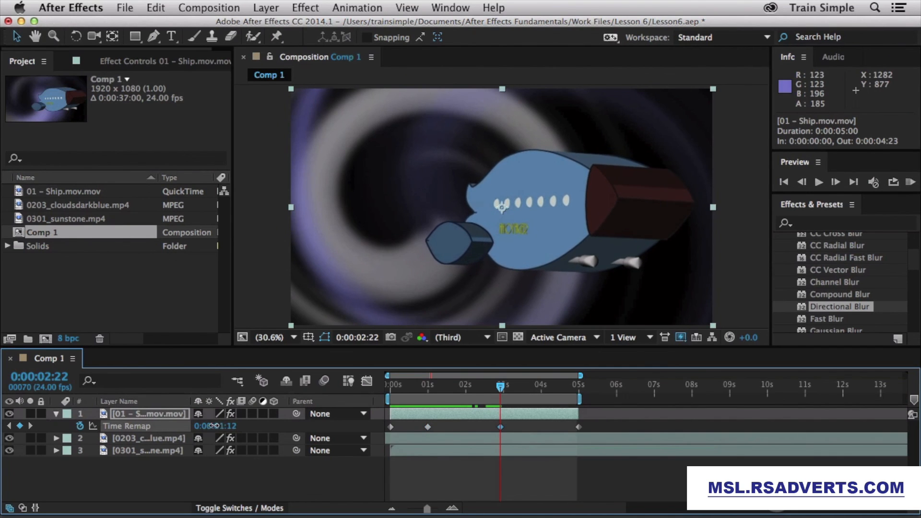
left_click_drag(425, 391, 550, 395)
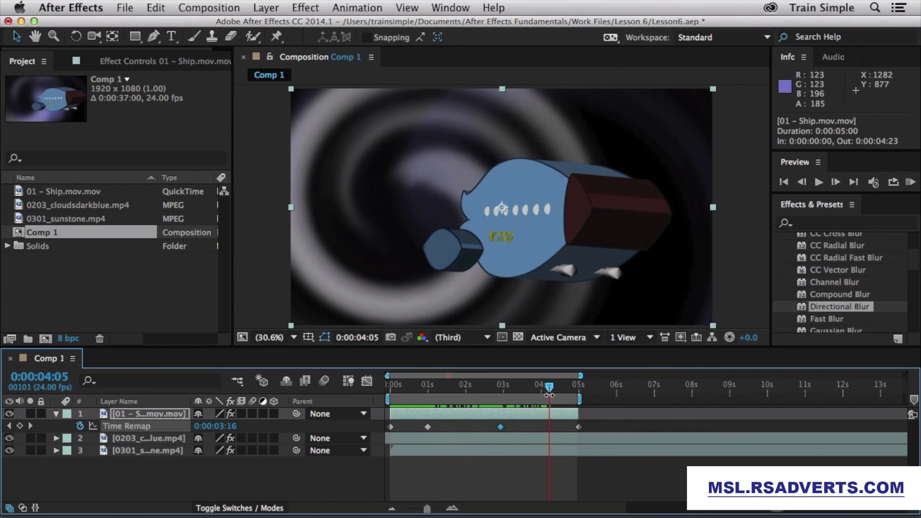
Step: In the Graph Editor, raise the middle Time Remap keyframe at 0:00:03:03 to 2.18 seconds
left_click(367, 381)
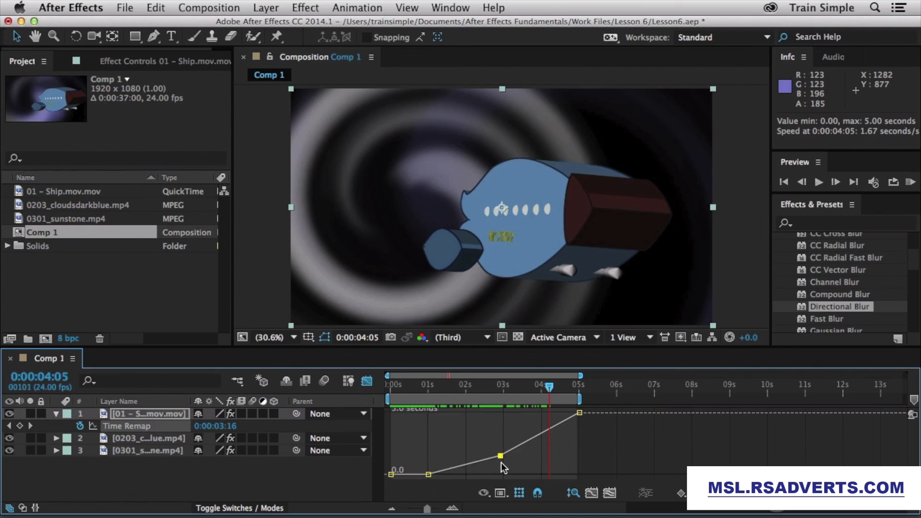
mouse_move(578, 416)
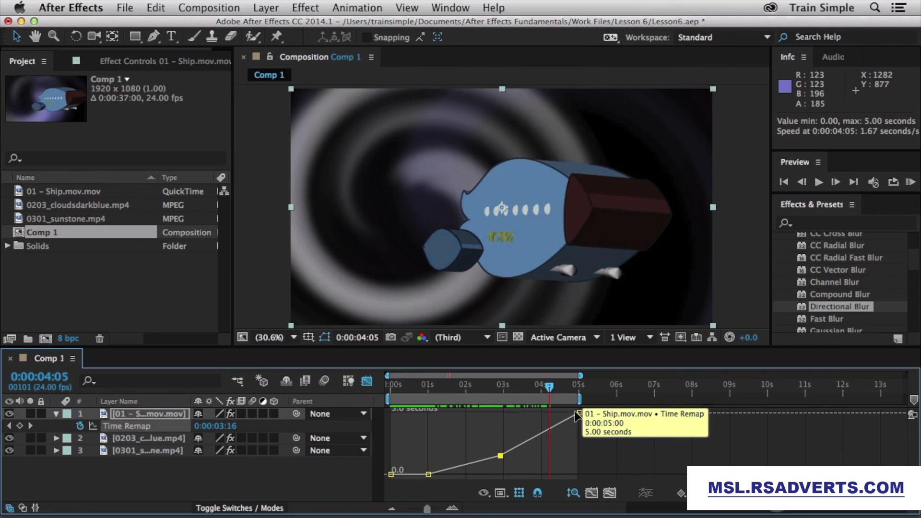
mouse_move(501, 456)
left_mouse_down()
mouse_move(564, 448)
mouse_move(509, 453)
mouse_move(486, 433)
mouse_move(506, 446)
left_mouse_up()
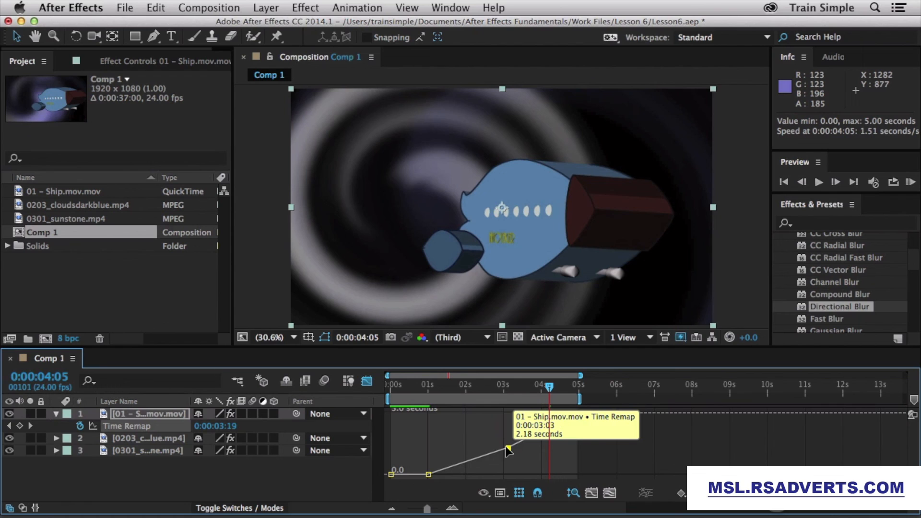